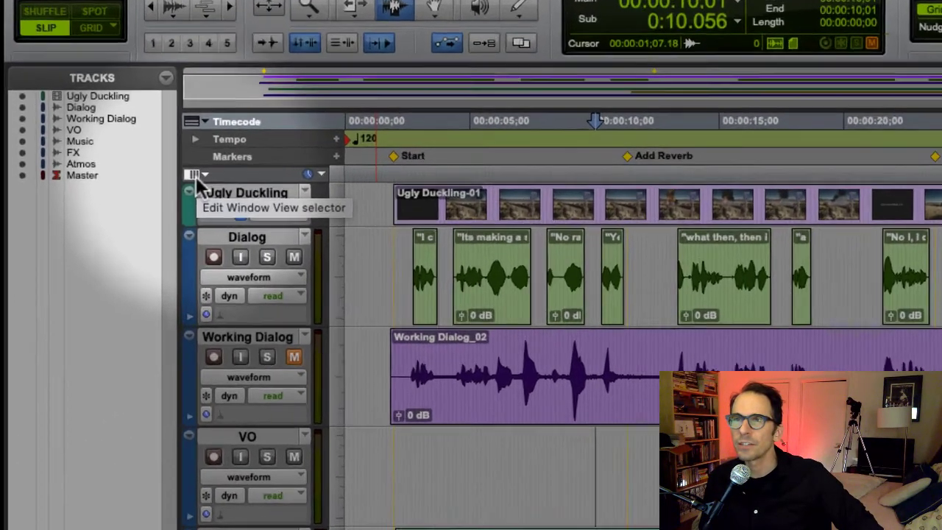
# Step: Show the Inserts A-E and I/O columns beside the tracks in the Edit window
pyautogui.click(162, 207)
pyautogui.click(171, 230)
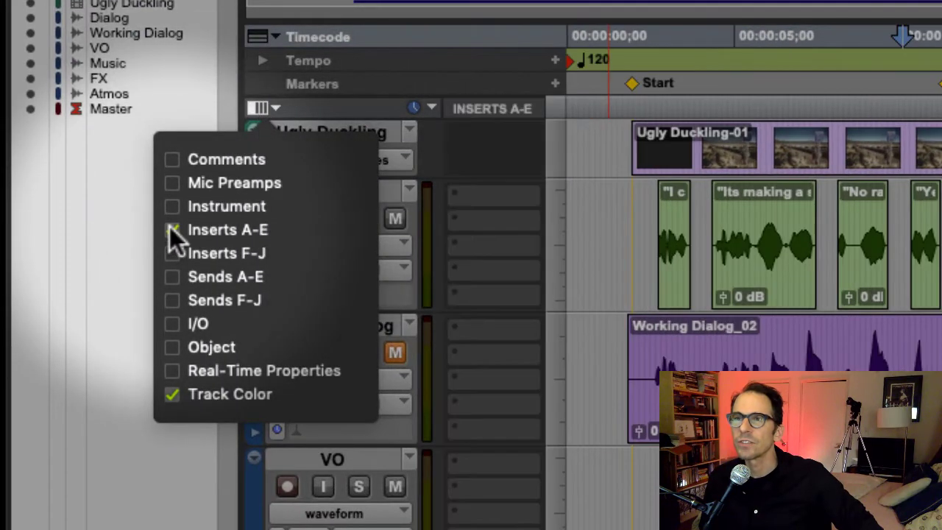
pyautogui.click(174, 324)
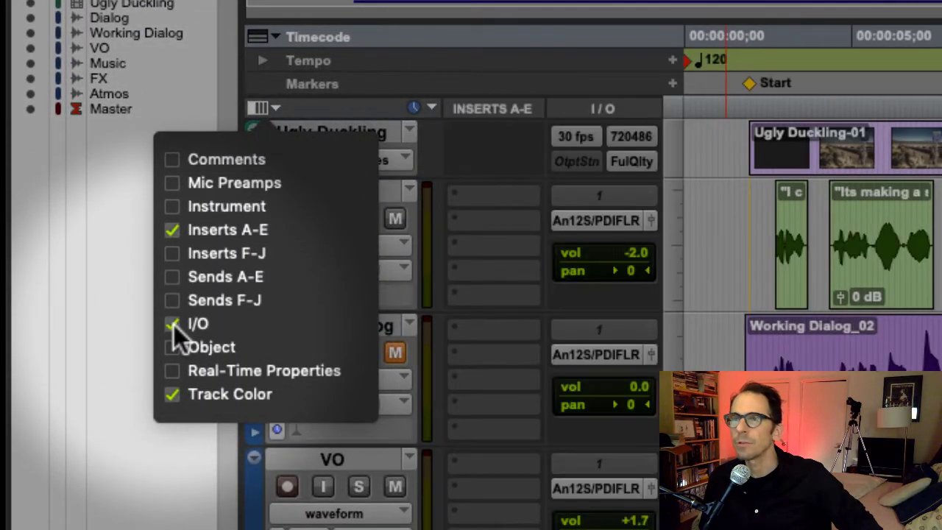
pyautogui.press('Escape')
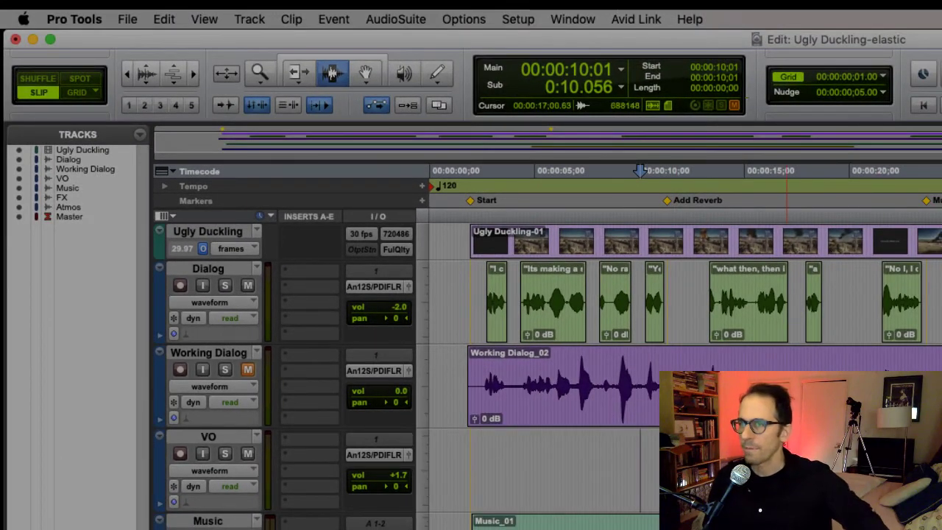
pyautogui.press('-')
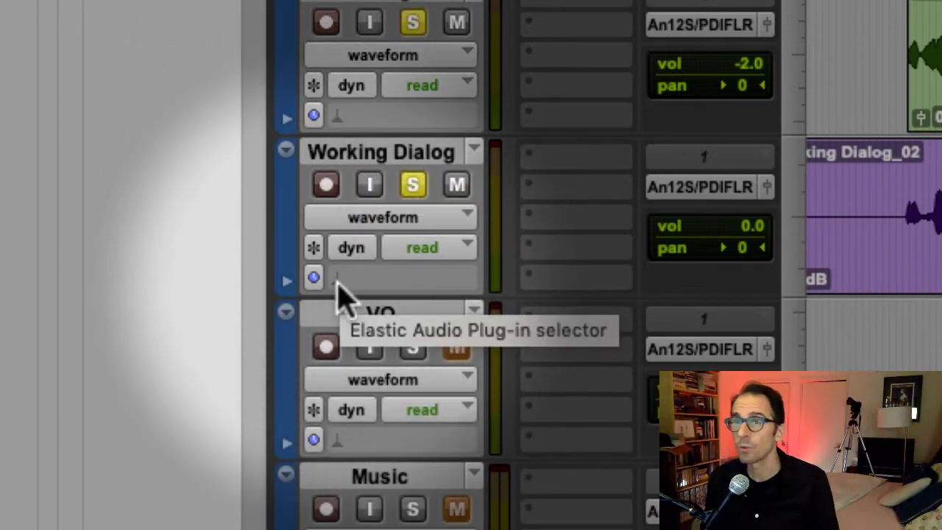
# Step: Enable elastic audio on the Working Dialog track using the Polyphonic algorithm
pyautogui.click(340, 294)
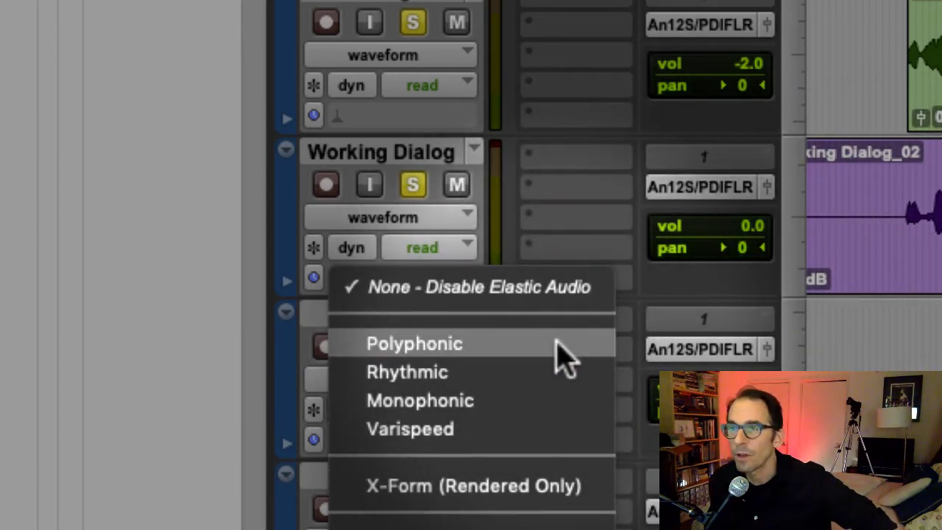
pyautogui.click(552, 343)
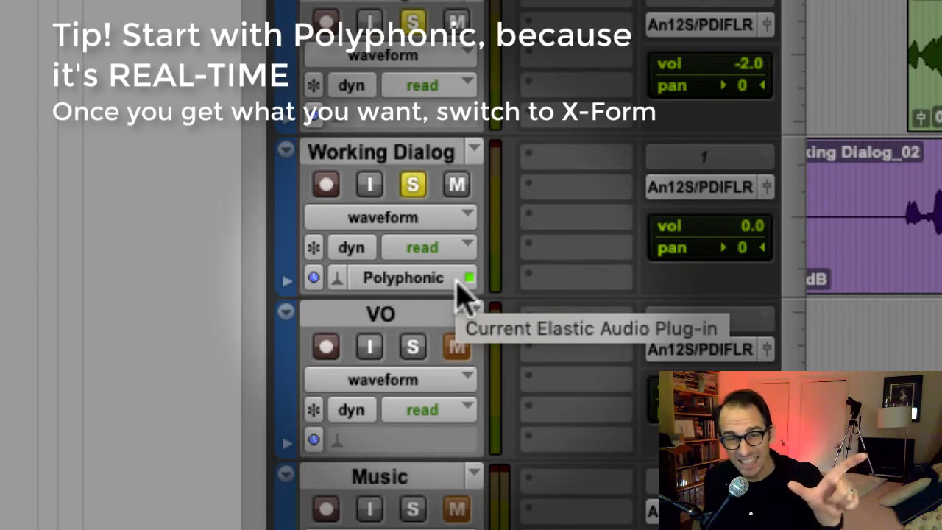
# Step: Switch the Working Dialog track's elastic audio algorithm to X-Form with Maximum quality, and close its settings window
pyautogui.click(448, 279)
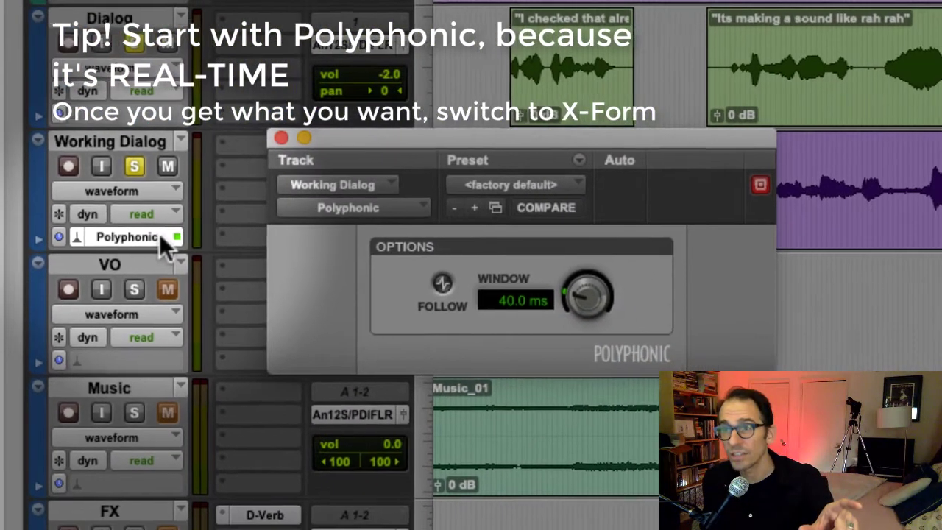
pyautogui.click(582, 228)
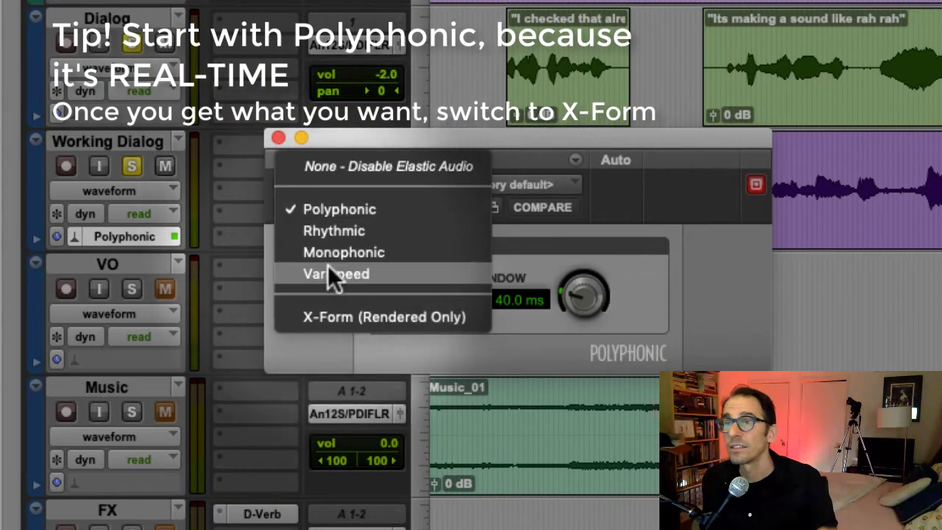
pyautogui.click(332, 309)
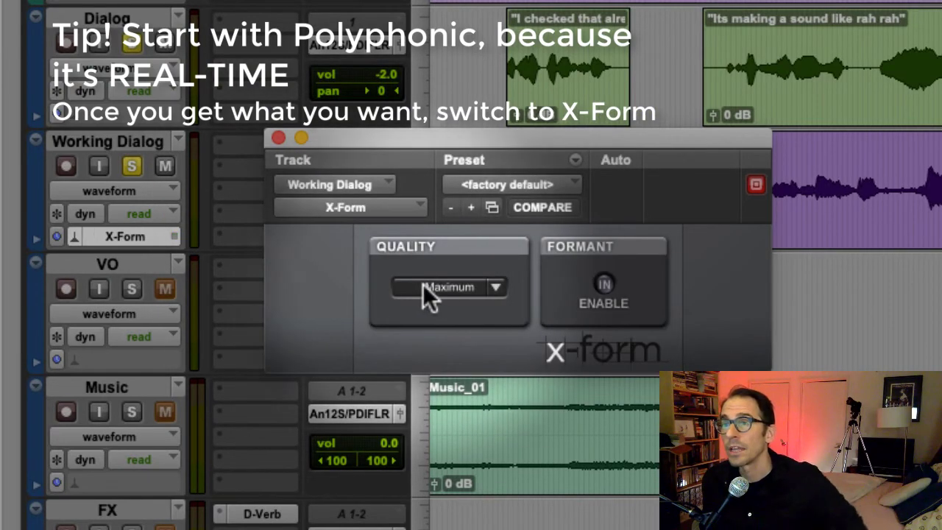
pyautogui.click(439, 286)
pyautogui.click(437, 335)
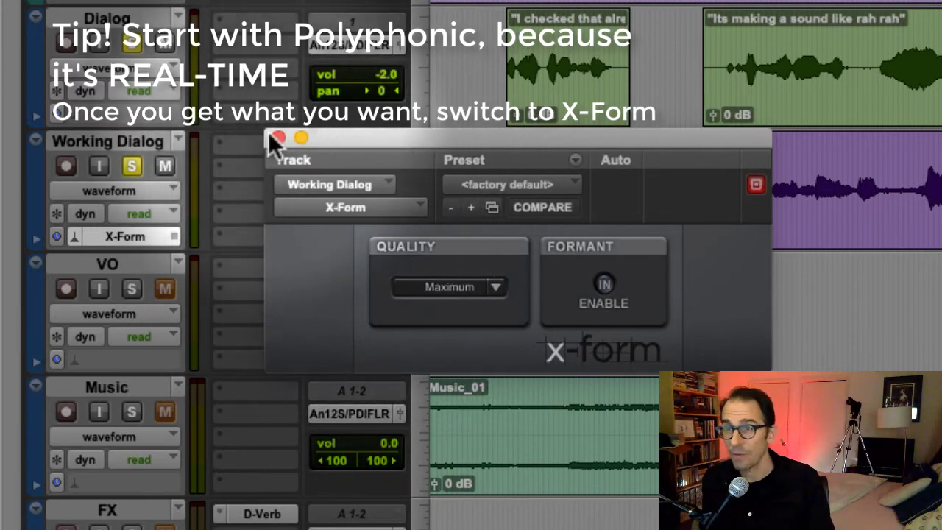
pyautogui.click(279, 138)
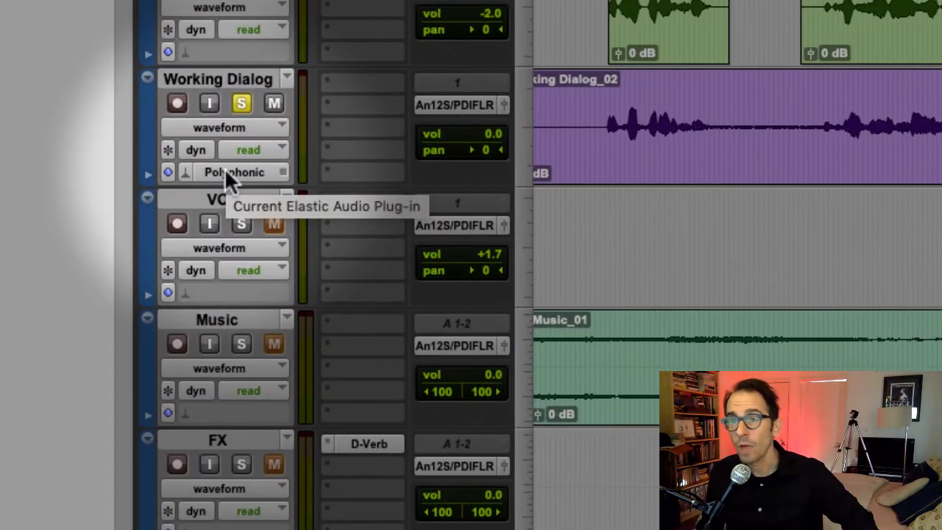
# Step: View the Polyphonic elastic audio settings of the Working Dialog track and close them
pyautogui.click(228, 175)
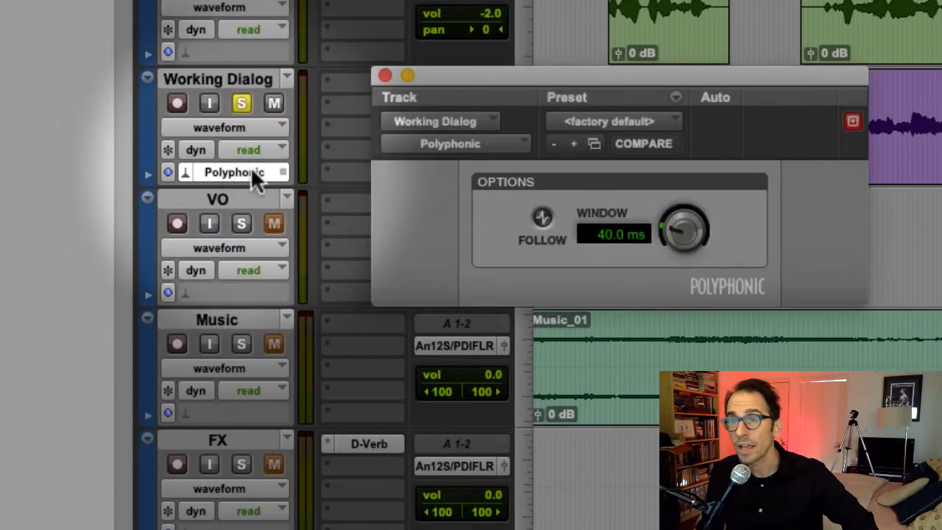
pyautogui.click(236, 173)
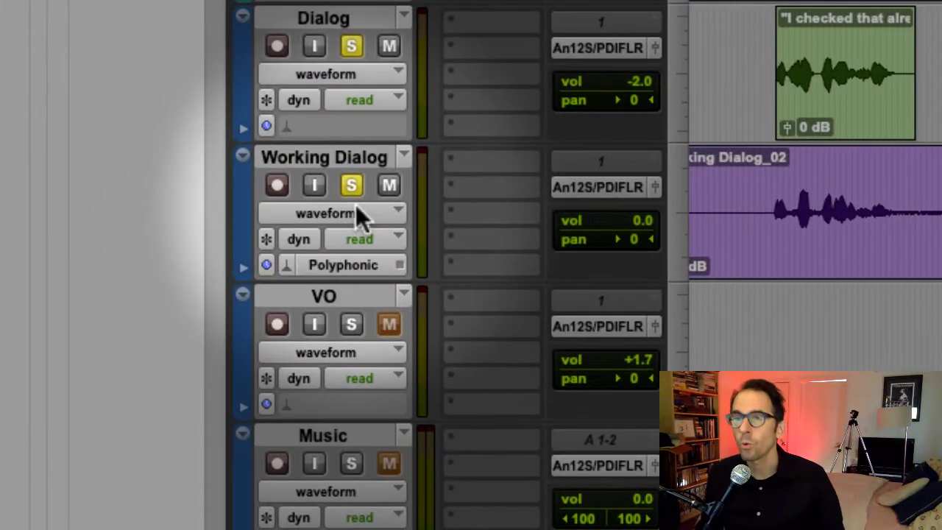
# Step: Display the Working Dialog track in analysis view and examine the event markers under the opening lines
pyautogui.click(356, 212)
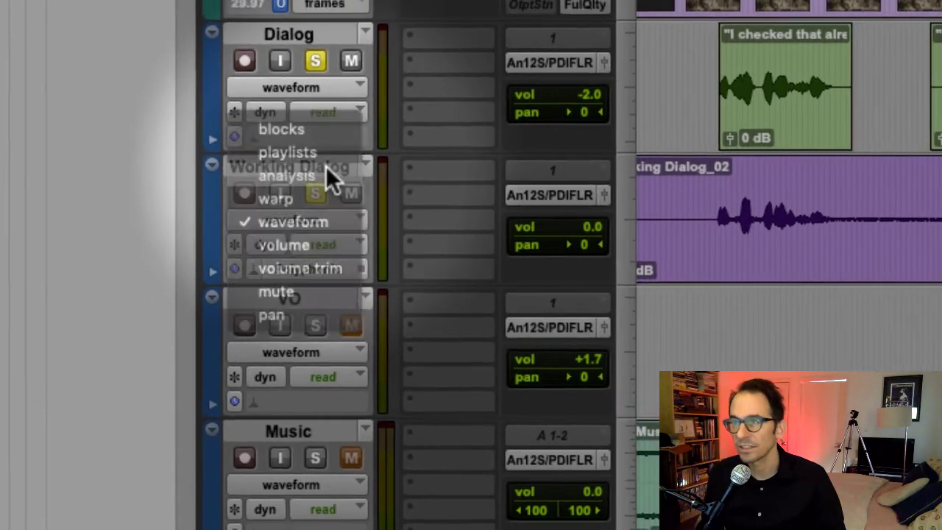
pyautogui.click(364, 159)
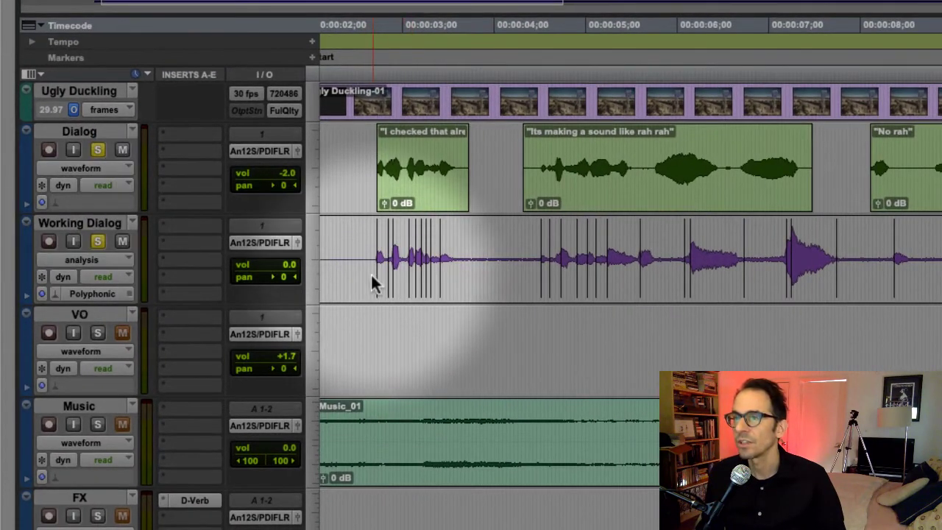
pyautogui.moveTo(375, 270); pyautogui.dragTo(414, 273)
pyautogui.moveTo(551, 267); pyautogui.dragTo(552, 270)
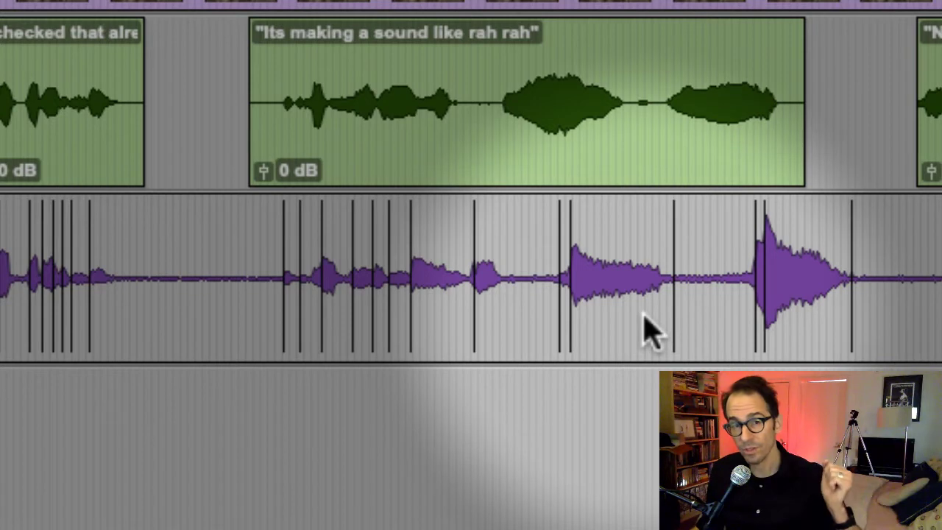
pyautogui.hscroll(10, 644, 331)
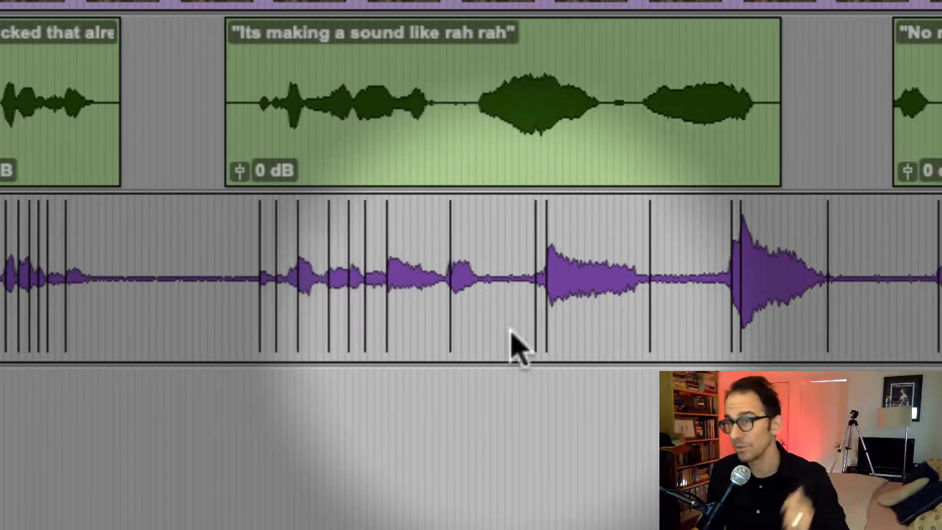
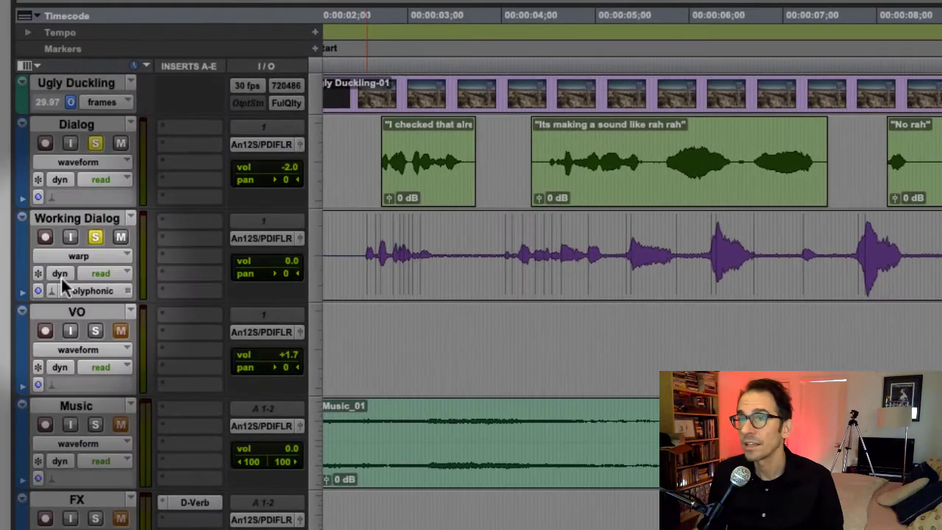
# Step: Switch the Working Dialog track to waveform view and unsolo the Dialog track
pyautogui.click(79, 256)
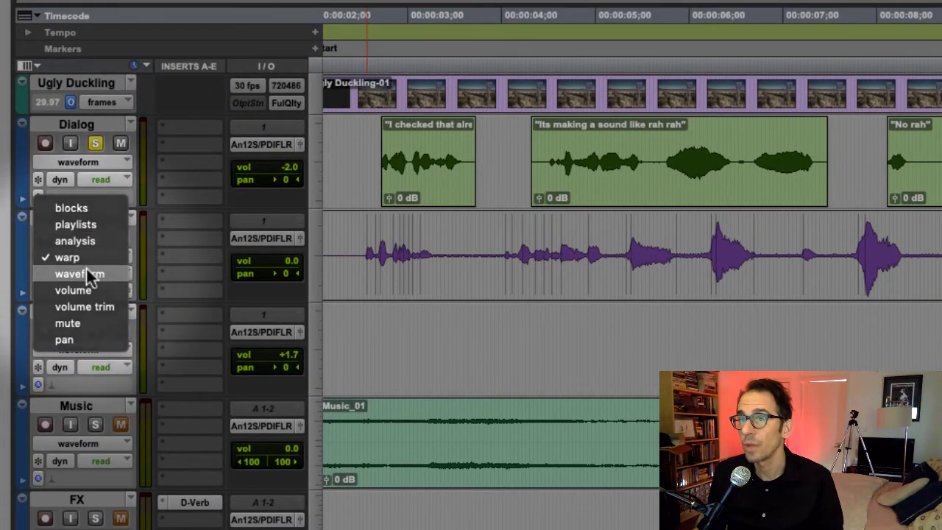
pyautogui.click(79, 274)
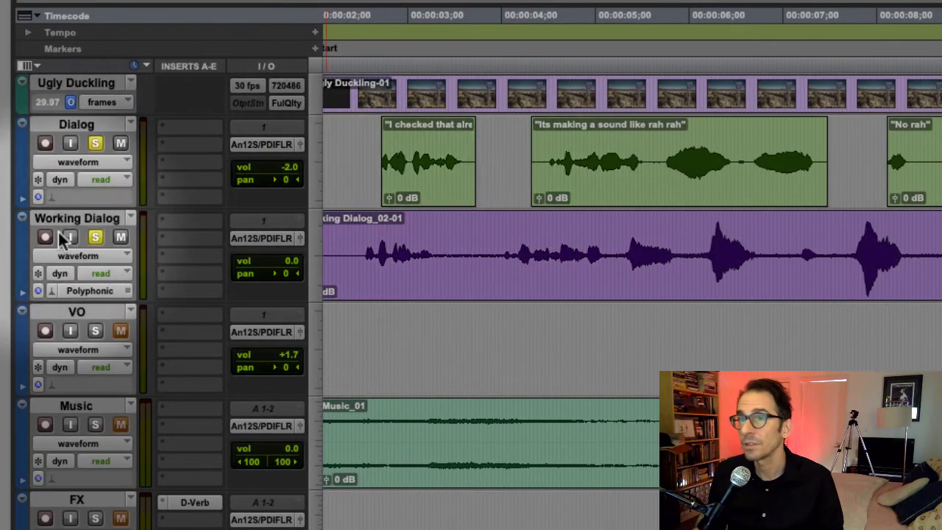
pyautogui.click(95, 144)
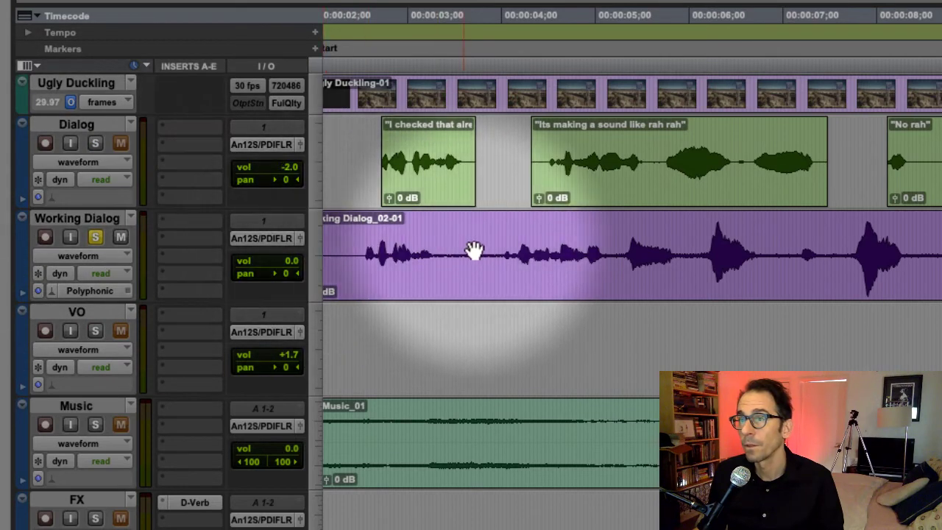
# Step: Play the time-altered Working Dialog clip on its own from about 00:00:04;00 to hear its speed
pyautogui.press('space')
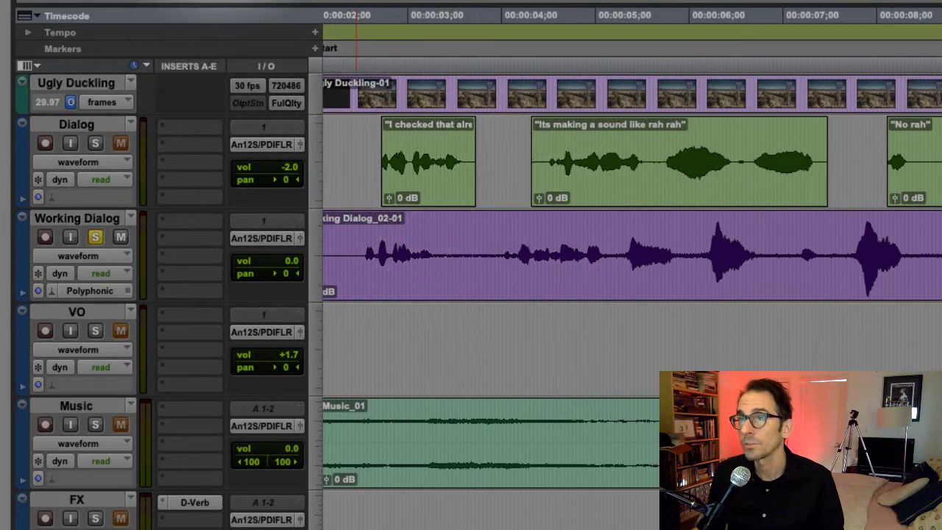
pyautogui.click(501, 239)
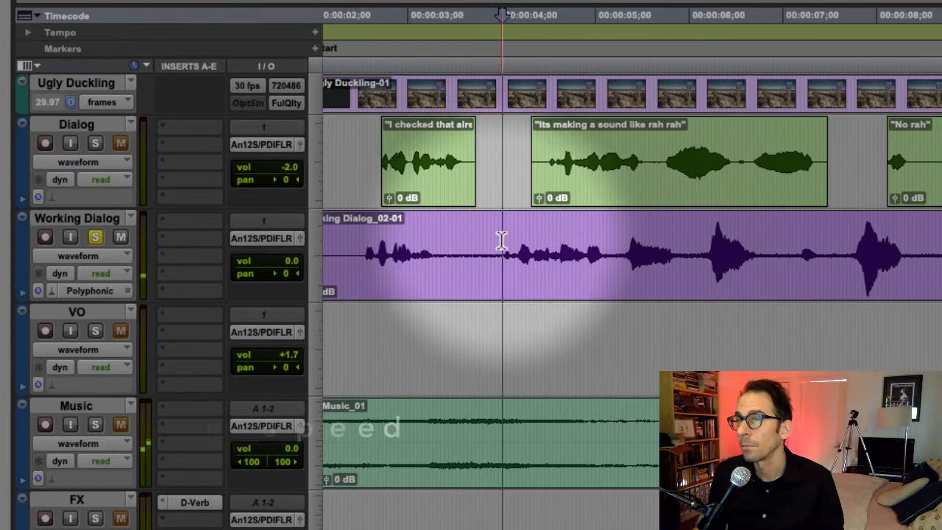
pyautogui.press('space')
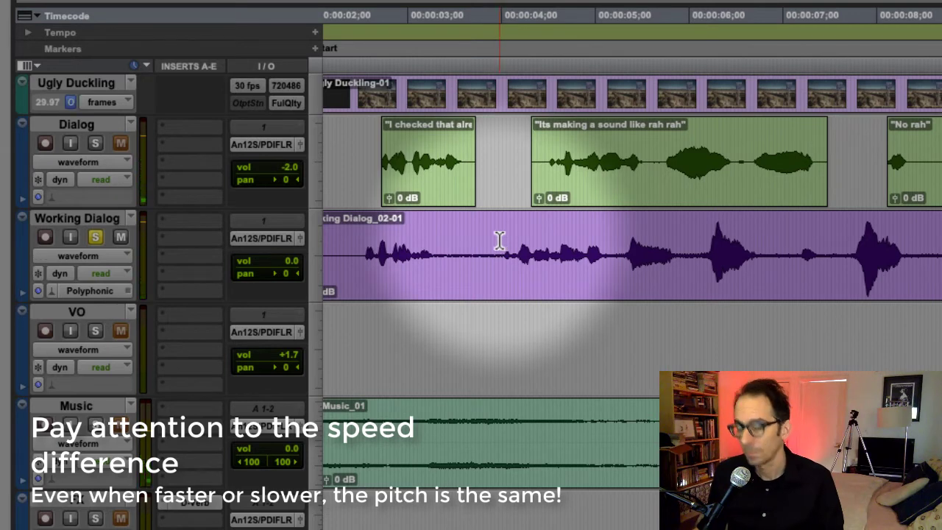
# Step: Undo the timing change on the Working Dialog clip and play the original from just after 00:00:04;00
pyautogui.press('super+z')
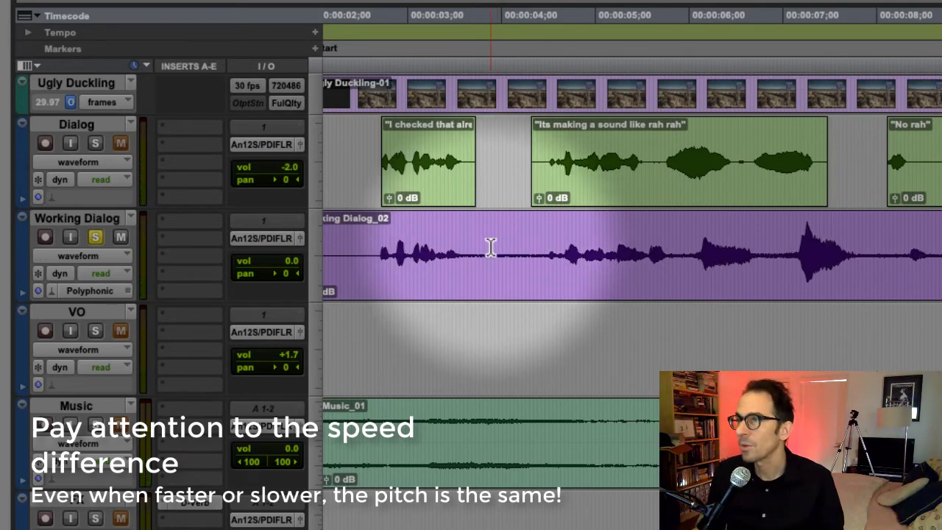
pyautogui.click(519, 246)
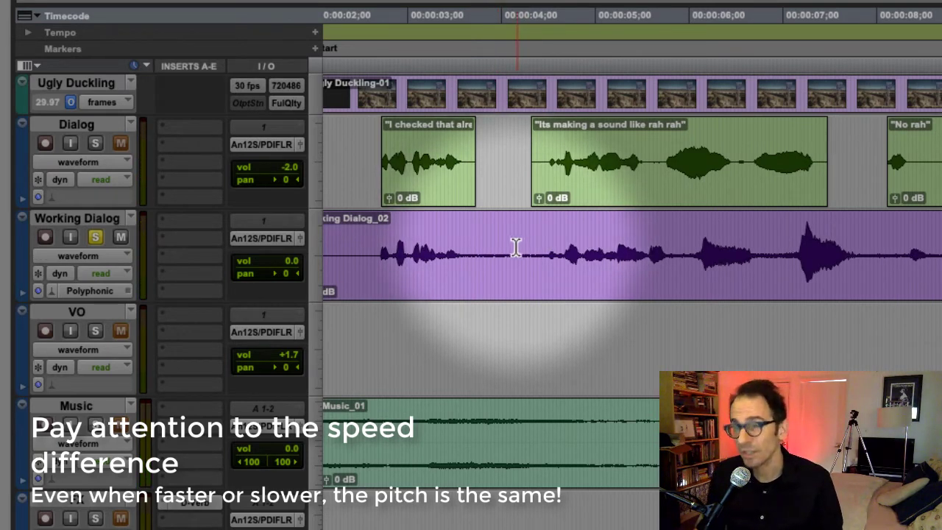
pyautogui.press('space')
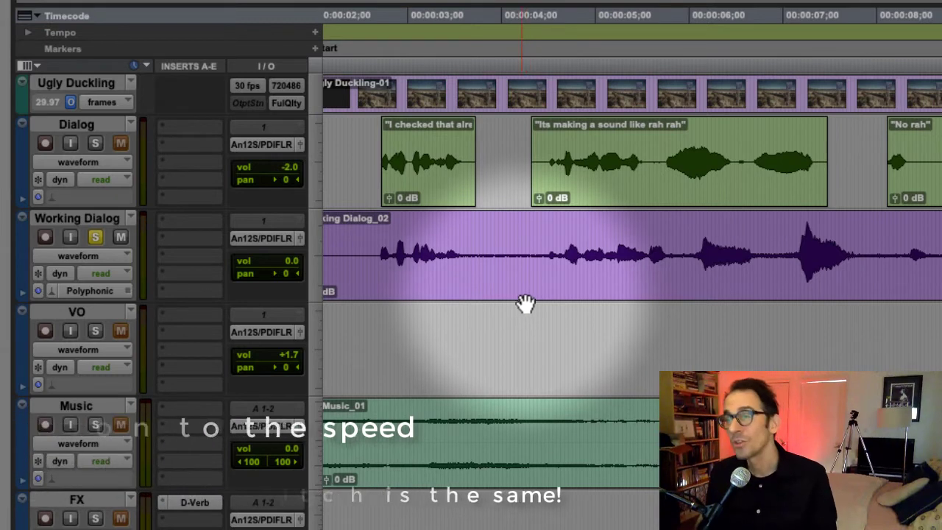
pyautogui.click(500, 307)
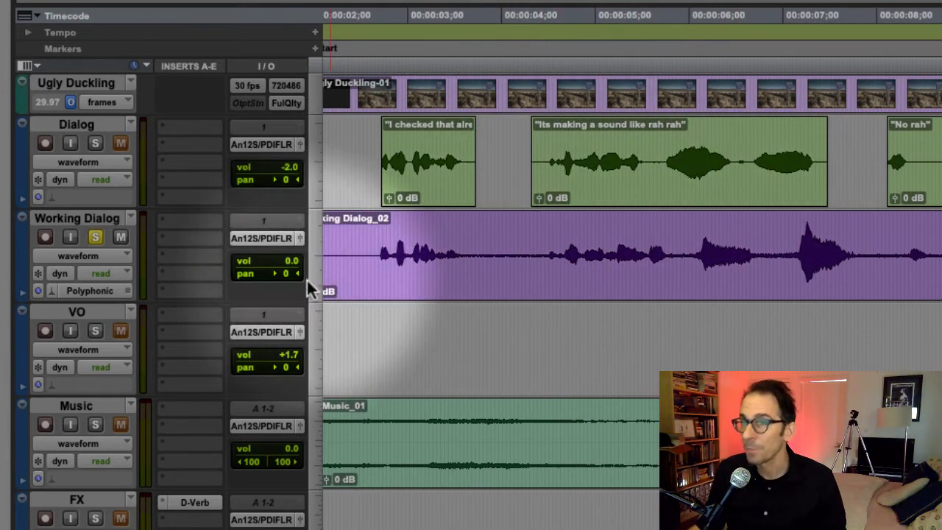
# Step: Solo the Dialog track alongside Working Dialog and play both from just before "Its making a sound like rah rah"
pyautogui.click(95, 143)
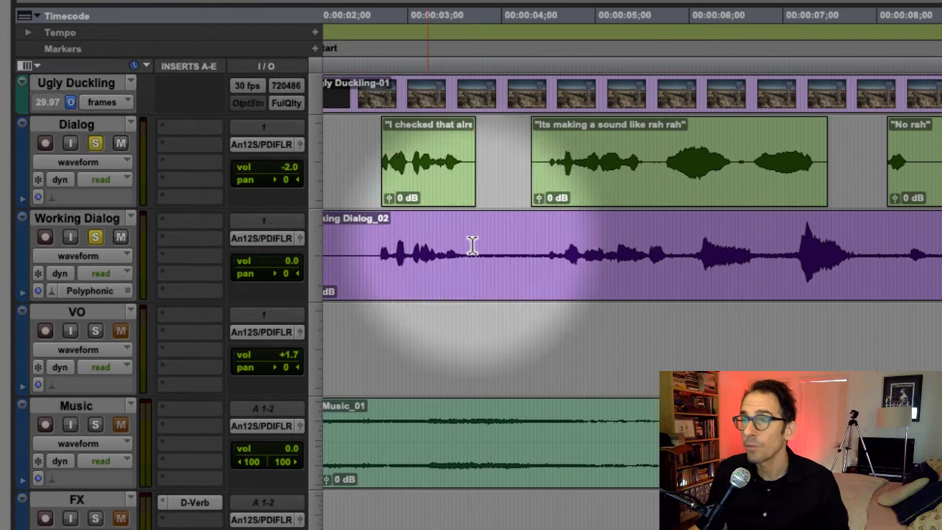
pyautogui.click(525, 227)
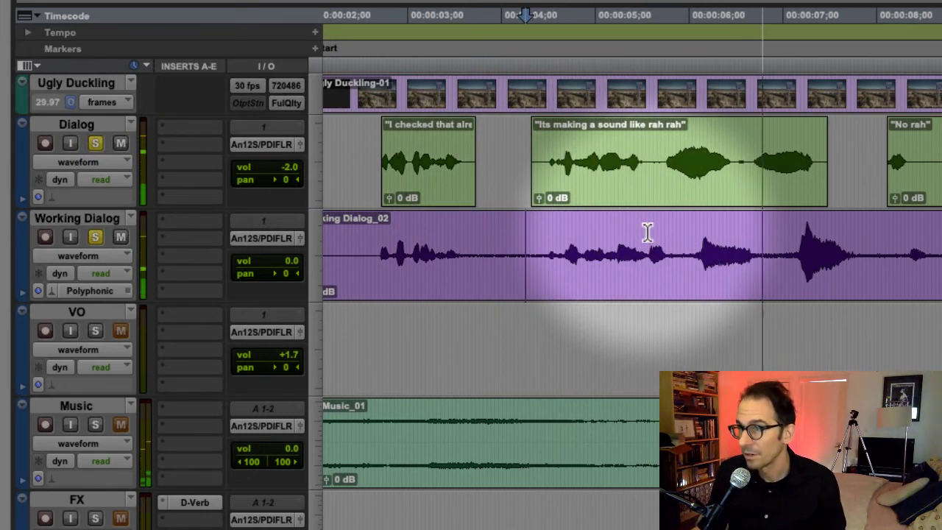
pyautogui.press('space')
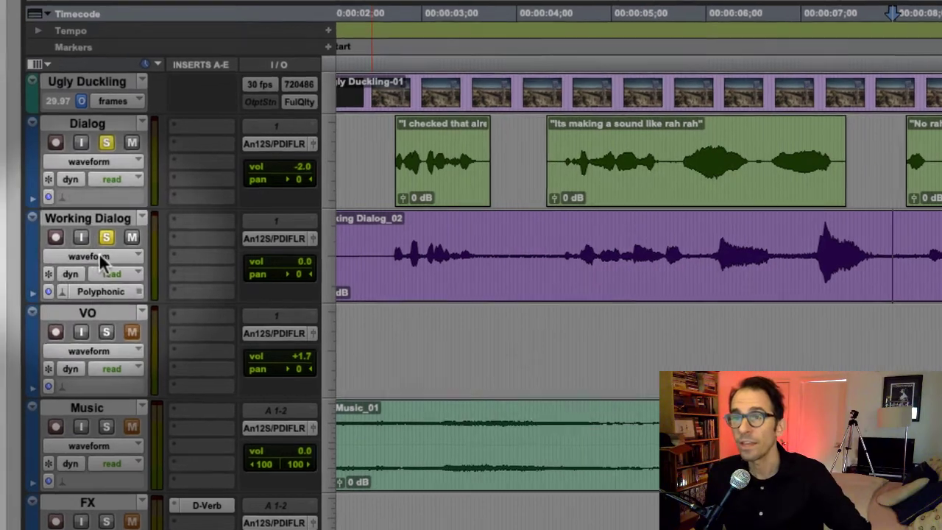
# Step: Show the Working Dialog track in warp view and add a warp marker at the start of the second "rah"
pyautogui.click(89, 255)
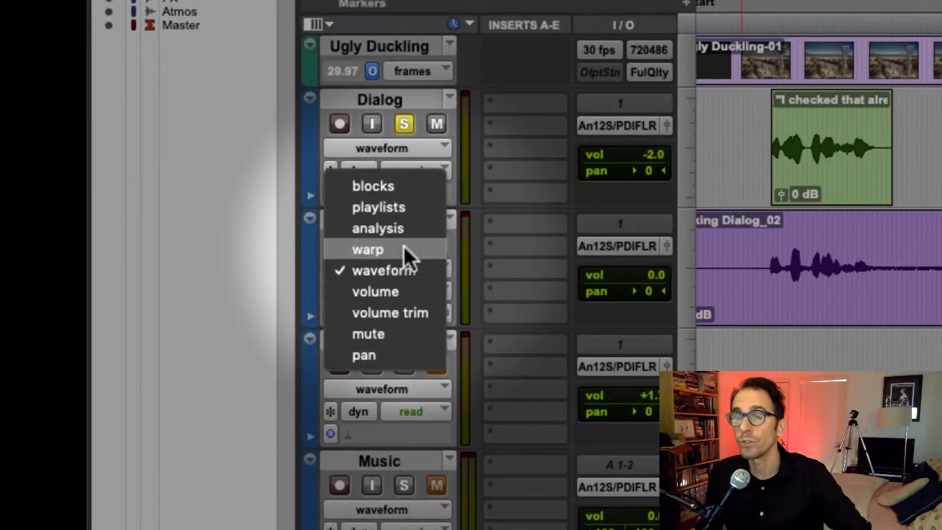
pyautogui.click(403, 248)
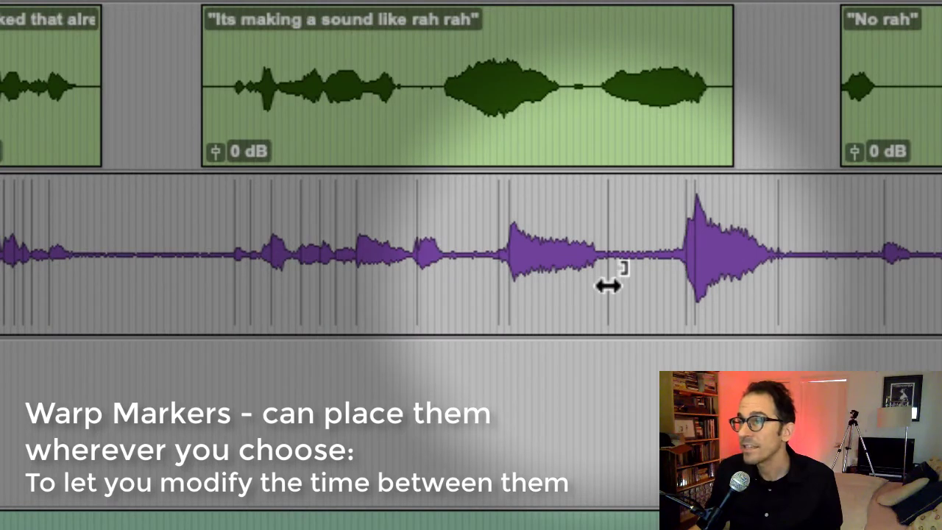
pyautogui.press('space')
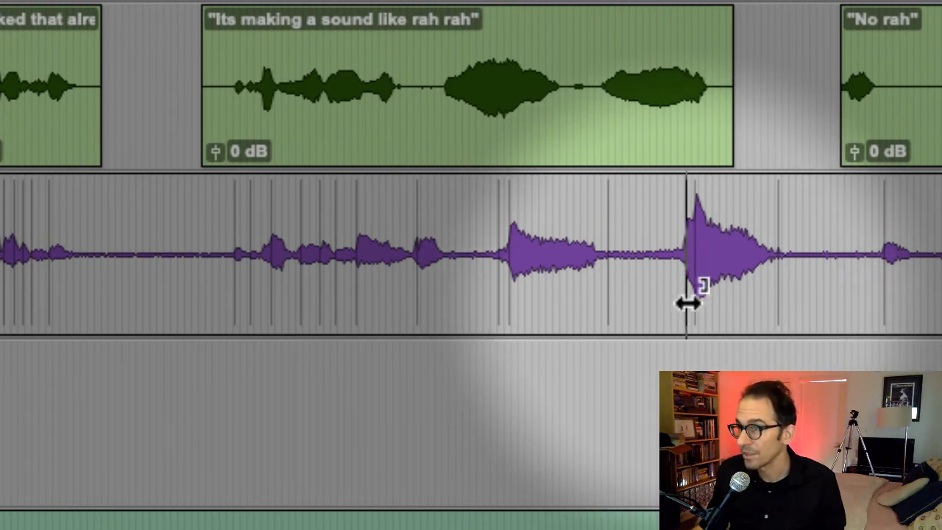
pyautogui.moveTo(688, 304)
pyautogui.mouseDown()
pyautogui.moveTo(523, 313)
pyautogui.moveTo(708, 307)
pyautogui.moveTo(678, 310)
pyautogui.mouseUp()
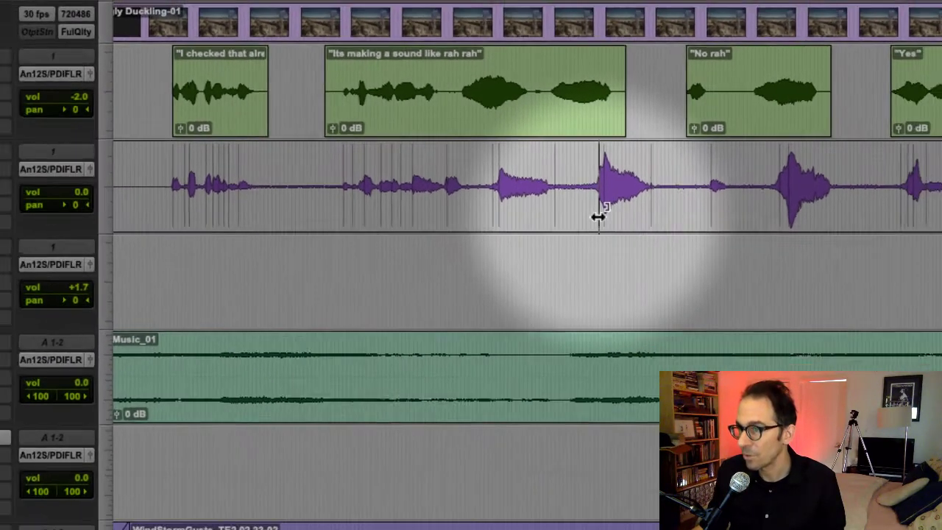
pyautogui.rightClick(683, 305)
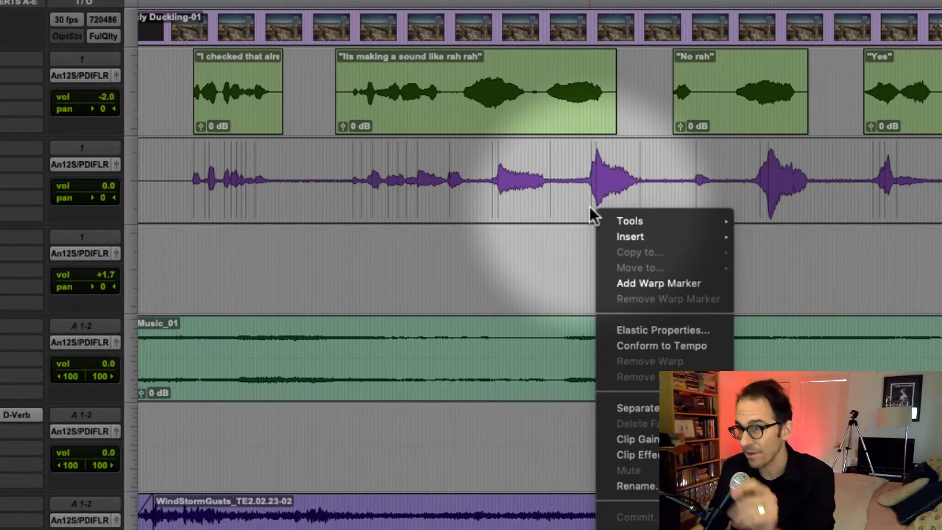
pyautogui.click(653, 281)
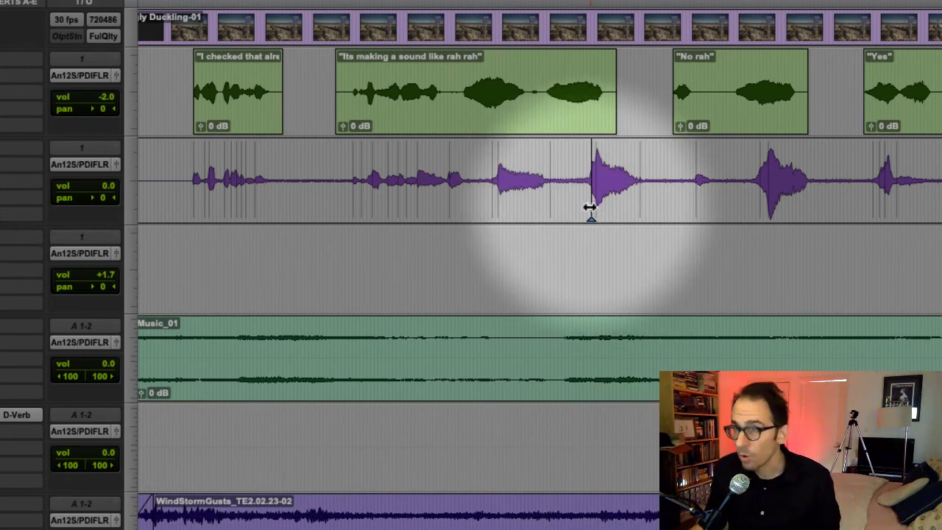
# Step: Pull the second "rah" warp marker slightly earlier and add another warp marker at the end of the first "rah"
pyautogui.moveTo(591, 208)
pyautogui.mouseDown()
pyautogui.moveTo(490, 218)
pyautogui.moveTo(595, 213)
pyautogui.moveTo(614, 240)
pyautogui.moveTo(602, 236)
pyautogui.mouseUp()
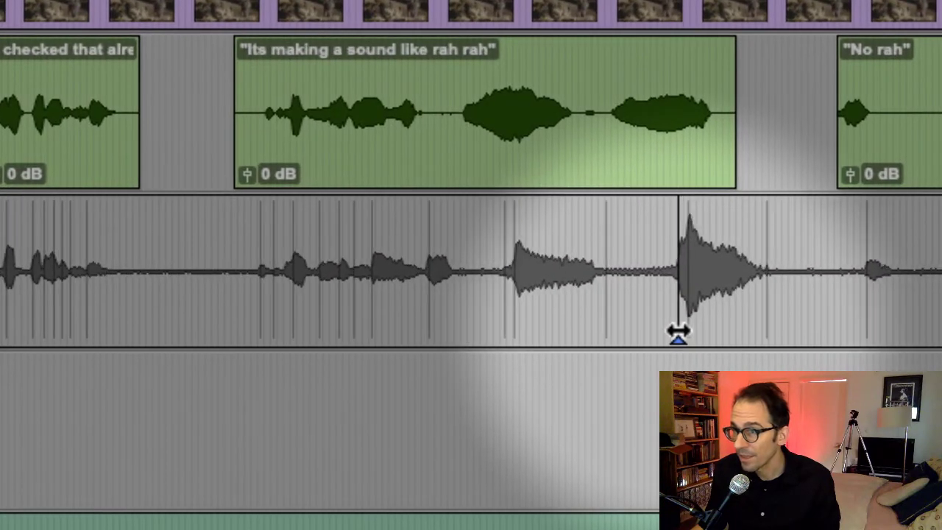
pyautogui.moveTo(678, 332)
pyautogui.mouseDown()
pyautogui.moveTo(660, 332)
pyautogui.moveTo(698, 331)
pyautogui.moveTo(670, 332)
pyautogui.mouseUp()
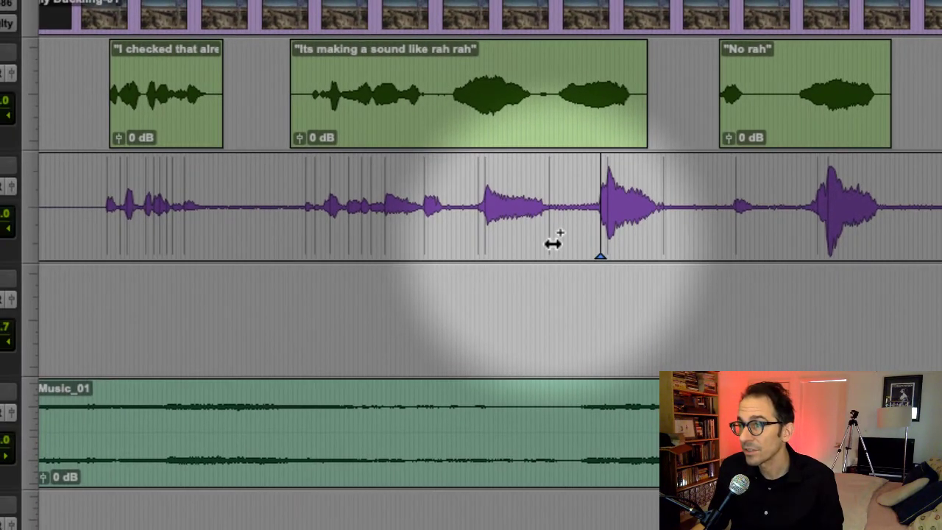
pyautogui.rightClick(549, 244)
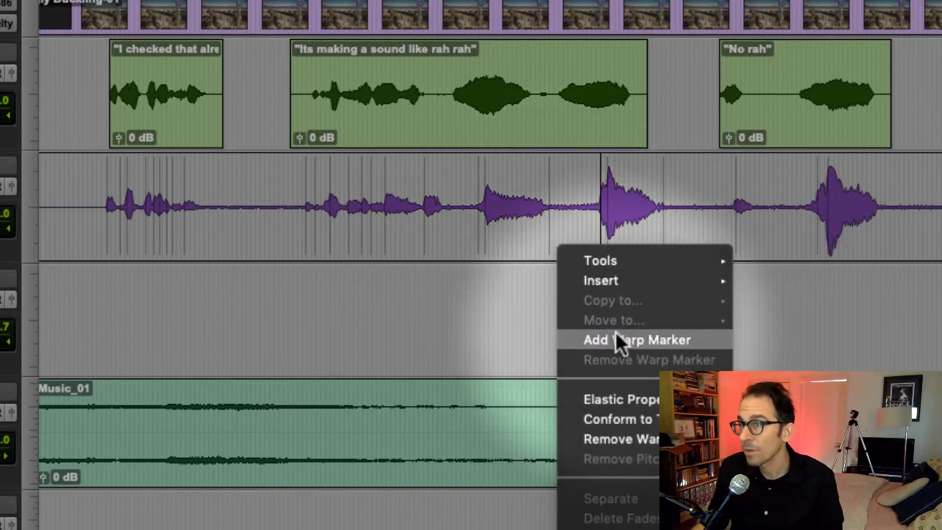
pyautogui.click(593, 336)
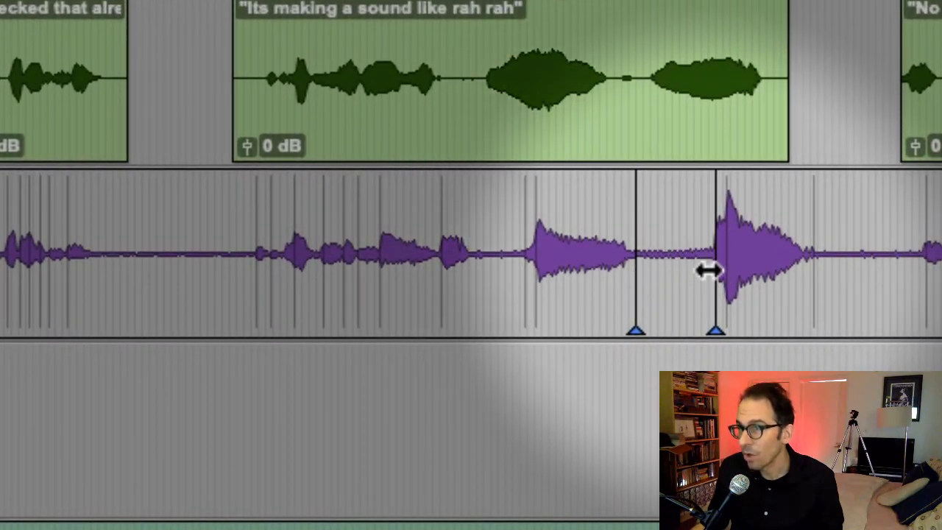
# Step: Move the two warp markers earlier to align the second "rah" start and first "rah" end with the Dialog clip
pyautogui.moveTo(708, 273); pyautogui.dragTo(663, 274)
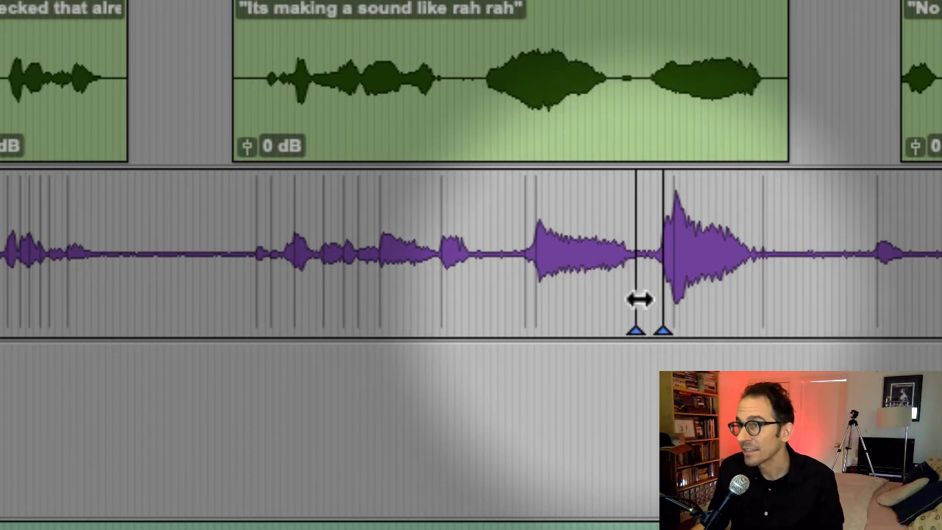
pyautogui.moveTo(639, 299); pyautogui.dragTo(627, 301)
pyautogui.moveTo(614, 301); pyautogui.dragTo(603, 301)
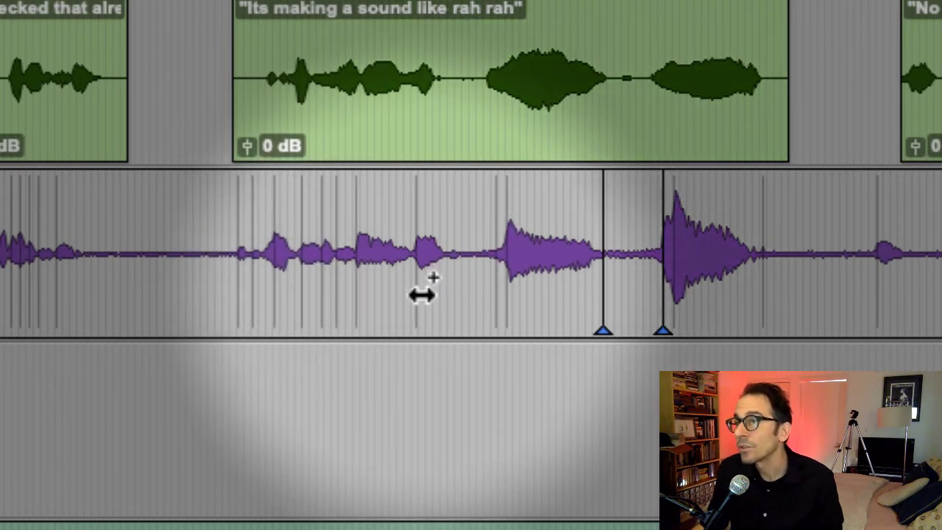
# Step: Add warp markers on the last word before the first "rah" and at that "rah"'s start, adjusting the word's marker to match Dialog
pyautogui.click(417, 294)
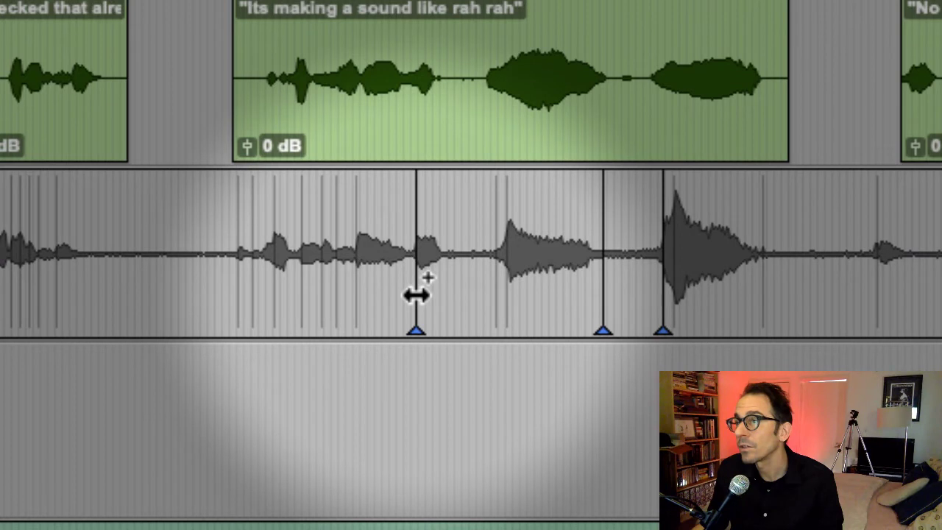
pyautogui.moveTo(420, 304); pyautogui.dragTo(411, 307)
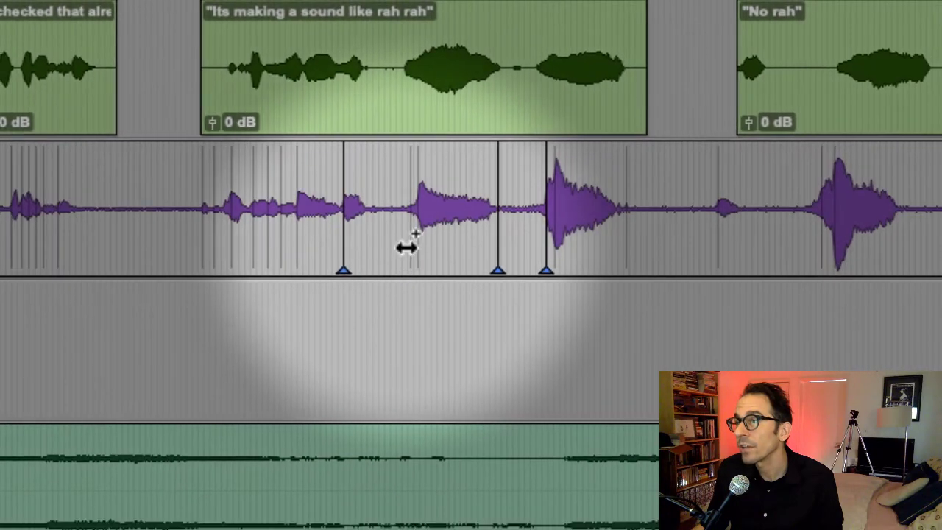
pyautogui.rightClick(411, 246)
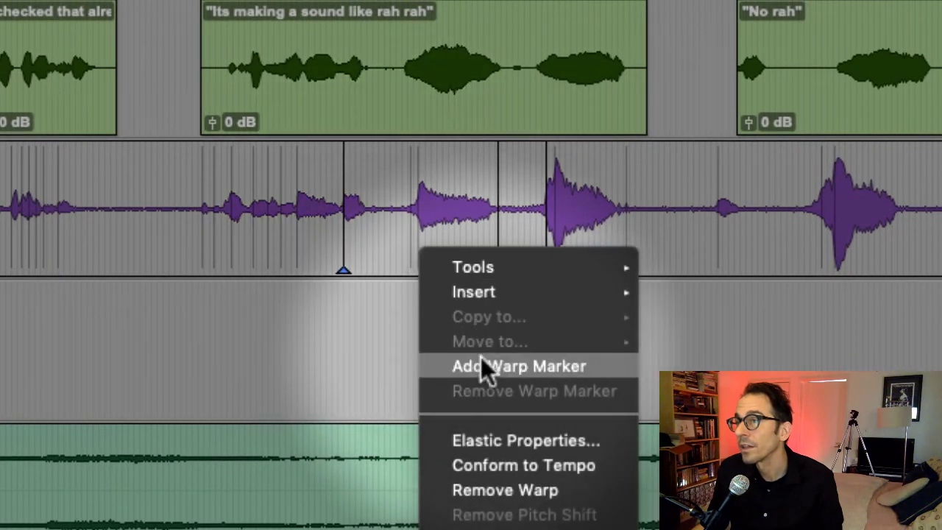
pyautogui.click(483, 365)
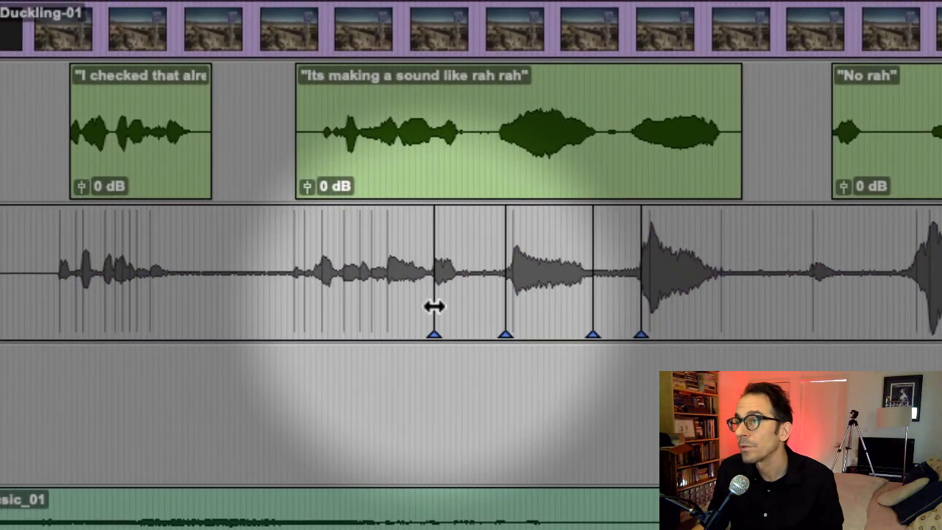
pyautogui.moveTo(437, 311); pyautogui.dragTo(438, 311)
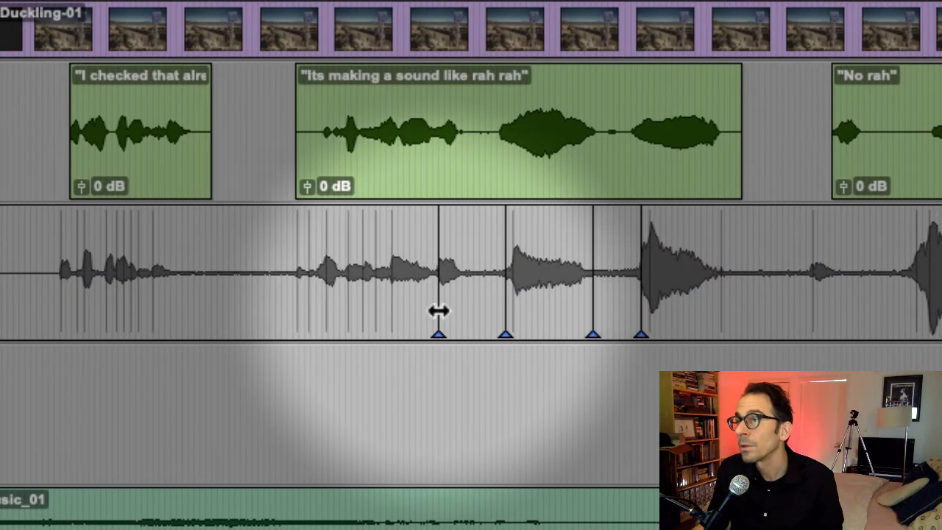
# Step: Add warp markers on two earlier words of the Working Dialog line and shift them later to line up with the Dialog clip
pyautogui.click(397, 308)
pyautogui.click(396, 309)
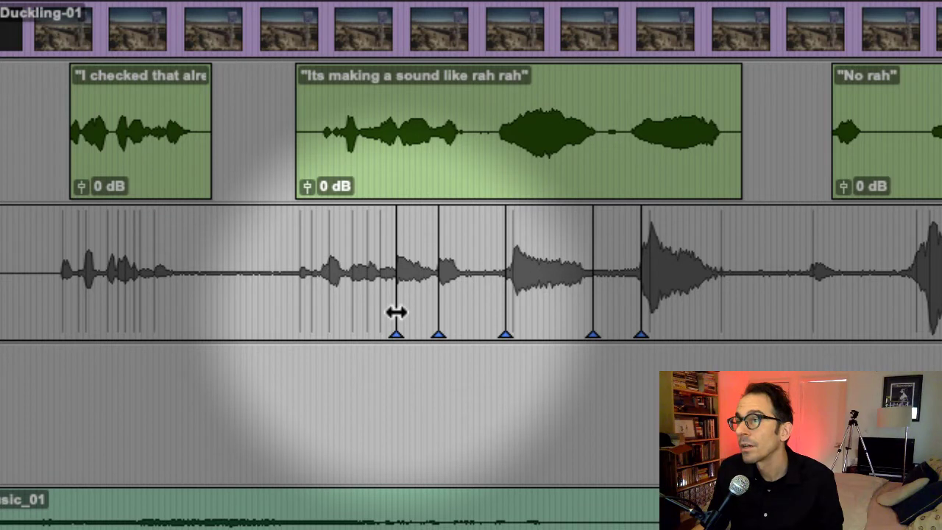
pyautogui.click(336, 324)
pyautogui.click(333, 315)
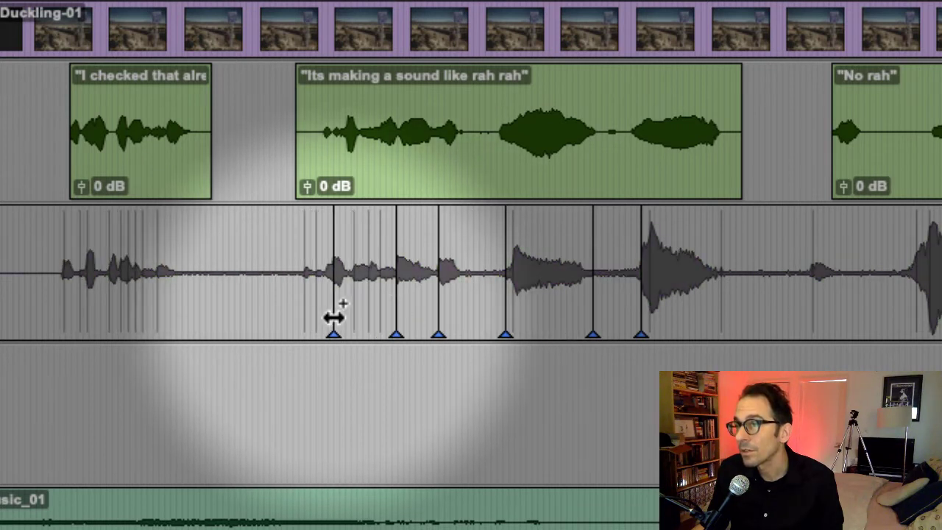
pyautogui.moveTo(333, 317); pyautogui.dragTo(342, 317)
pyautogui.click(343, 263)
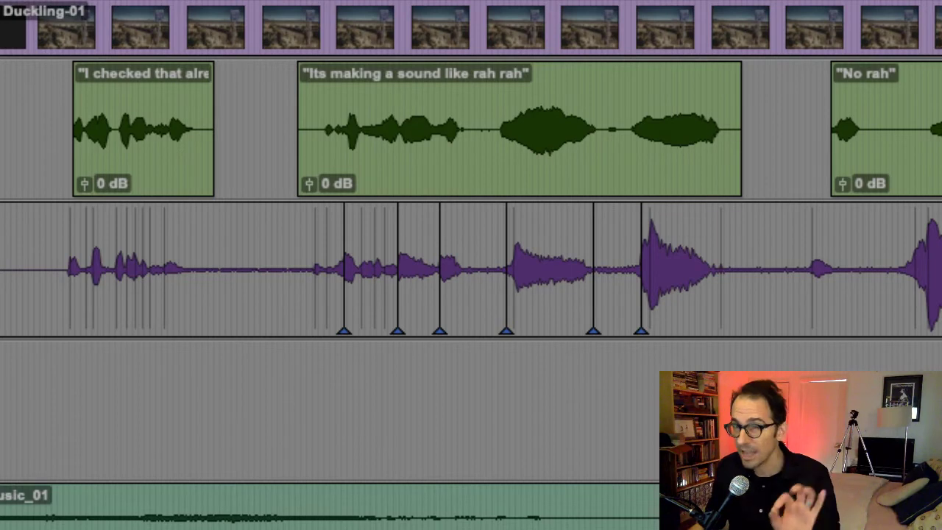
# Step: Play the "Its making a sound like rah rah" section repeatedly to compare the warped Working Dialog with the Dialog track
pyautogui.click(333, 141)
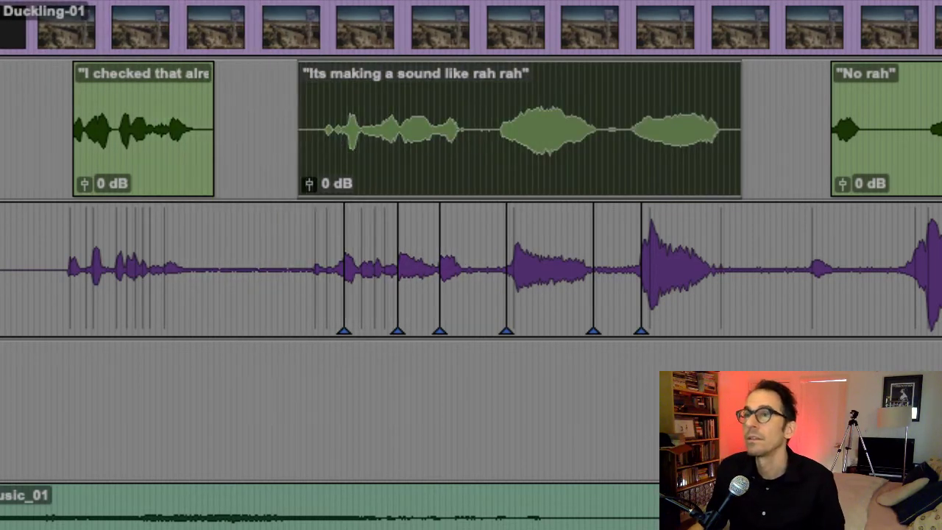
pyautogui.press('space')
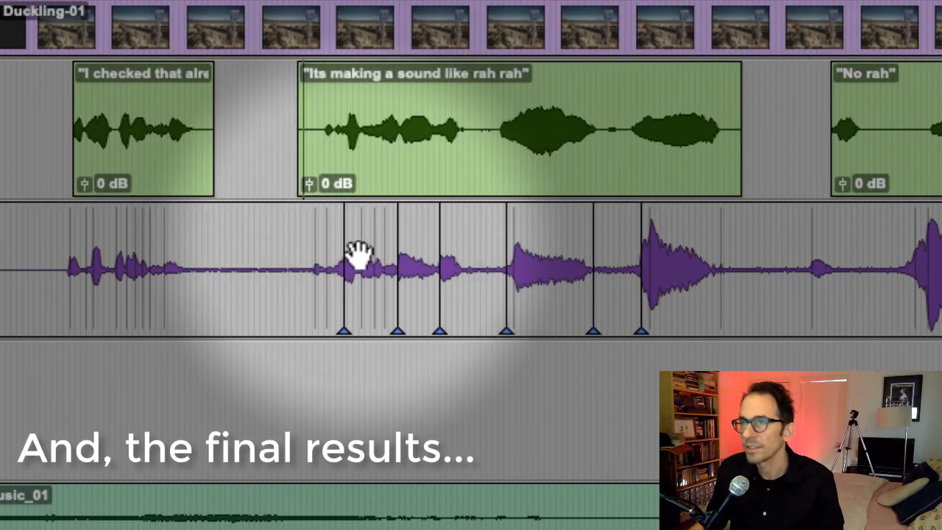
pyautogui.click(395, 189)
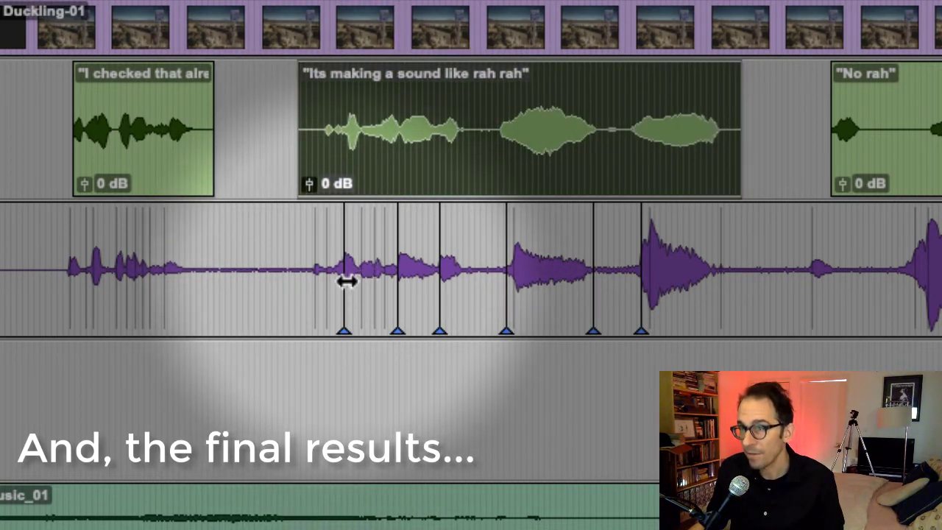
pyautogui.press('space')
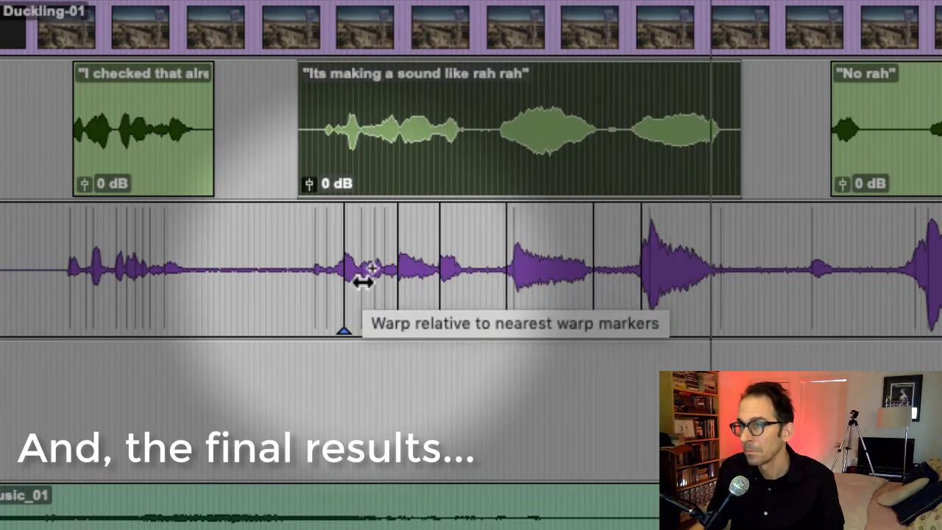
pyautogui.press('space')
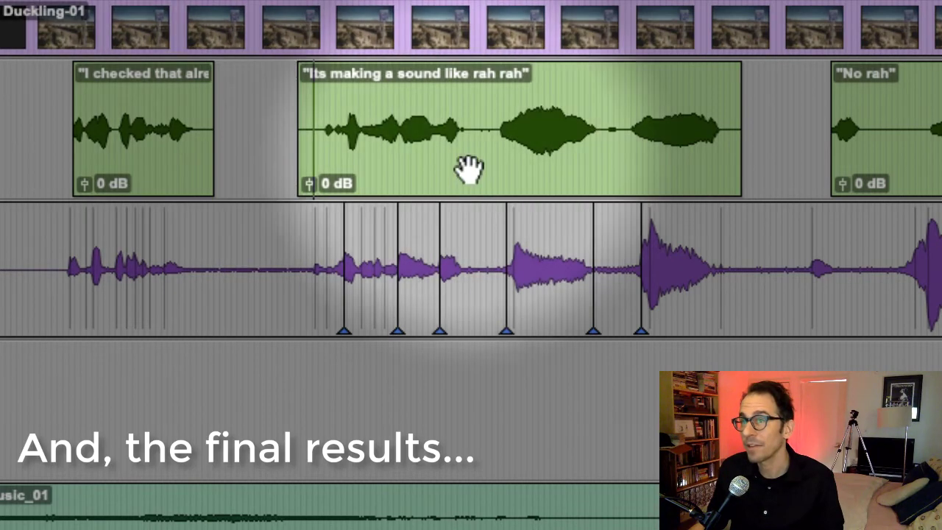
pyautogui.click(474, 169)
pyautogui.press('space')
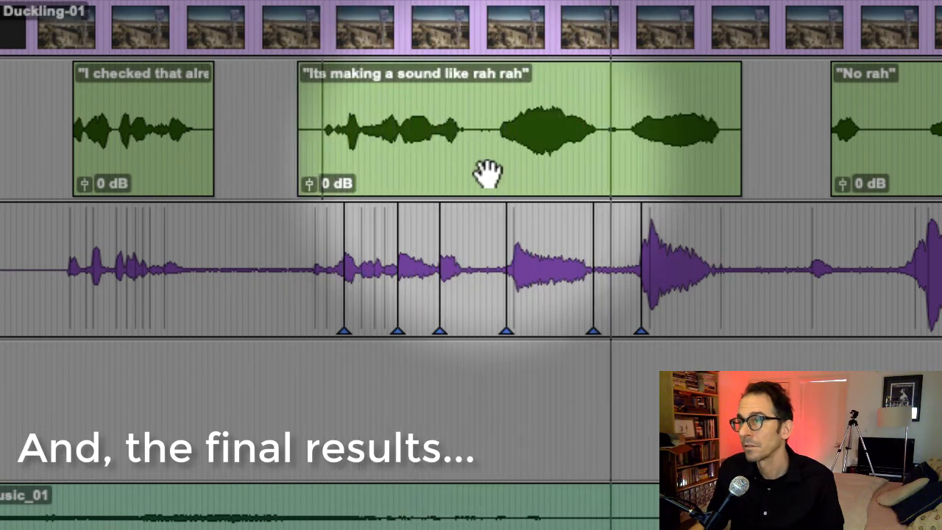
pyautogui.click(487, 173)
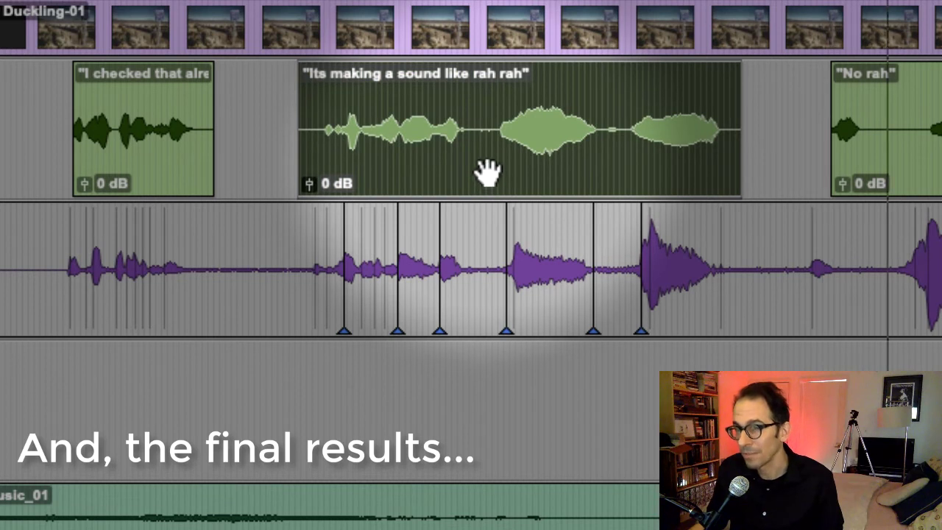
pyautogui.click(487, 173)
pyautogui.click(487, 173)
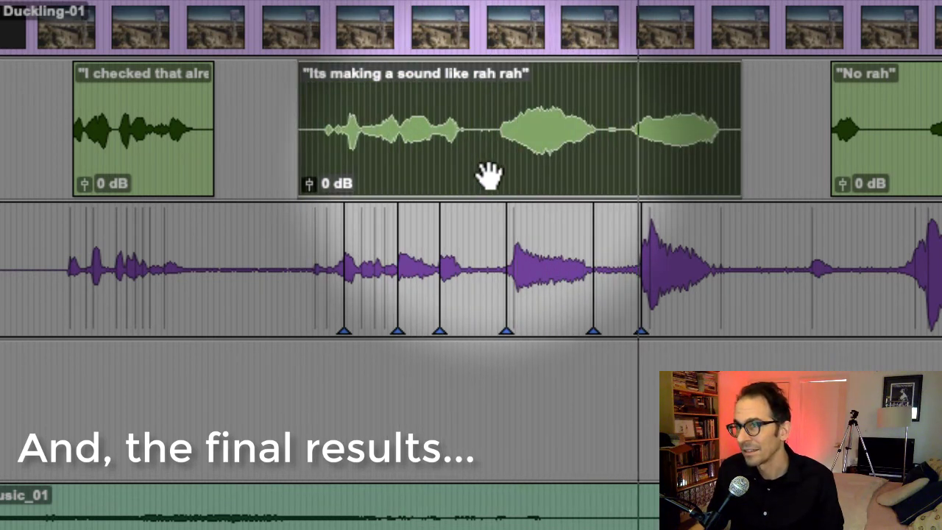
pyautogui.click(488, 174)
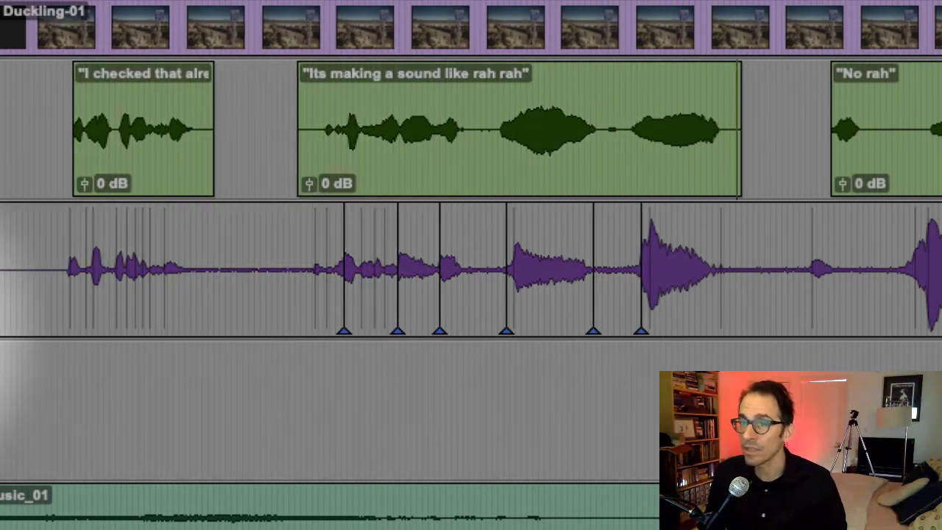
pyautogui.click(427, 170)
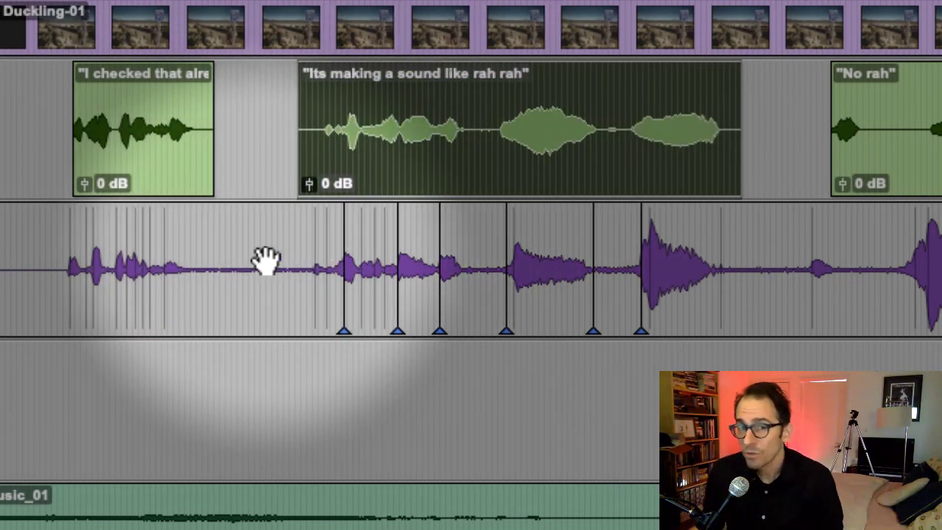
pyautogui.press('space')
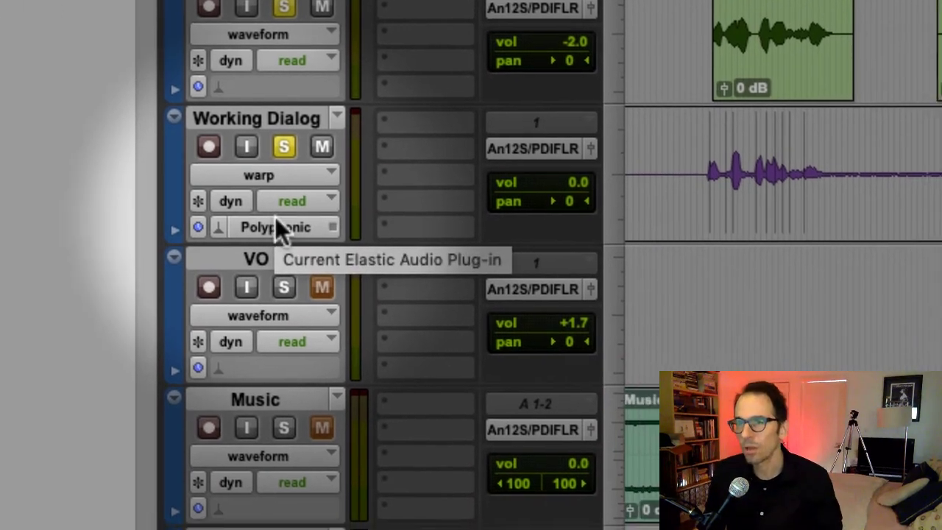
# Step: Change the Working Dialog track's Elastic Audio plug-in to X-Form (Rendered Only) and close its settings window
pyautogui.click(329, 243)
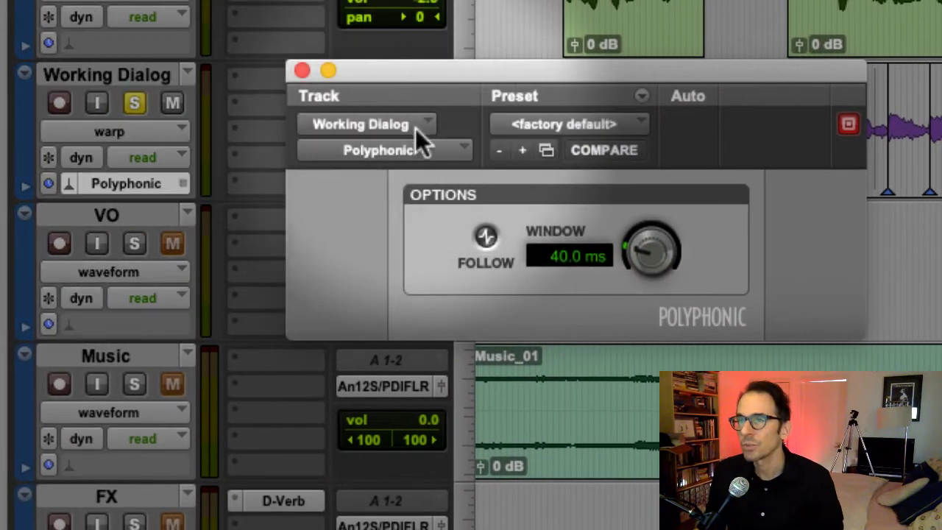
pyautogui.click(422, 153)
pyautogui.click(474, 289)
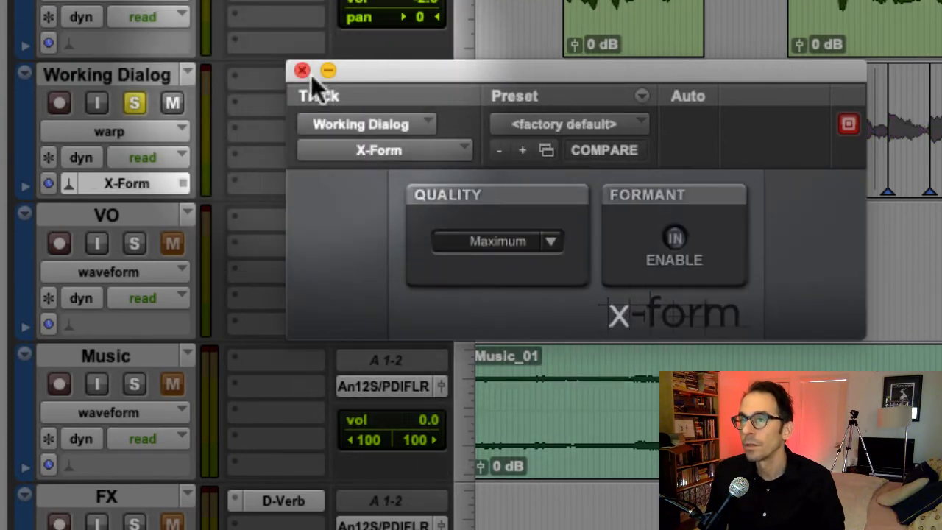
pyautogui.click(302, 70)
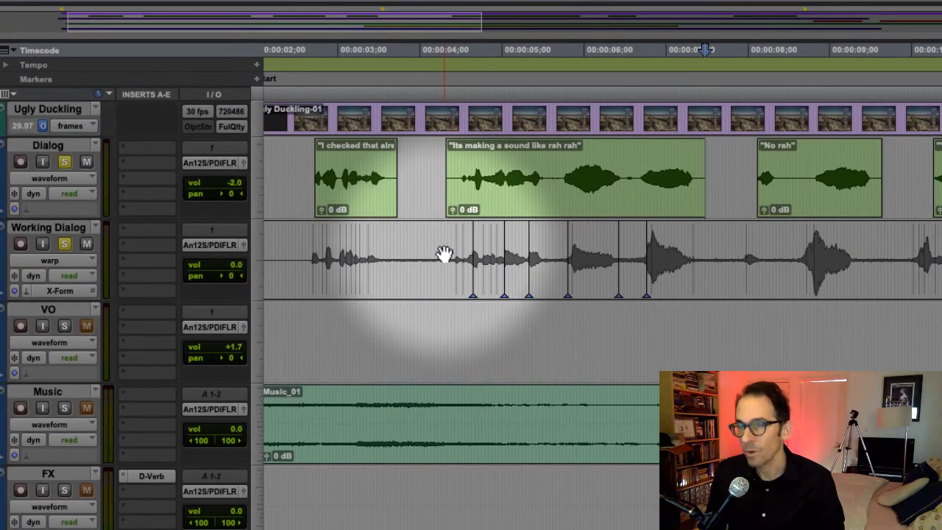
pyautogui.click(444, 253)
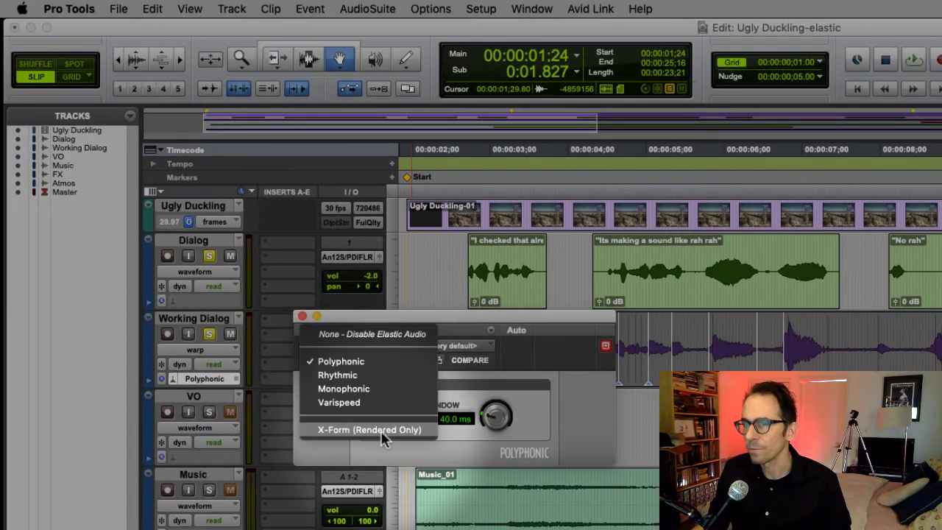
# Step: Apply X-Form (Rendered Only) to the Working Dialog track and shift the first warp marker of the "Its making a sound like rah rah" line slightly later
pyautogui.click(380, 431)
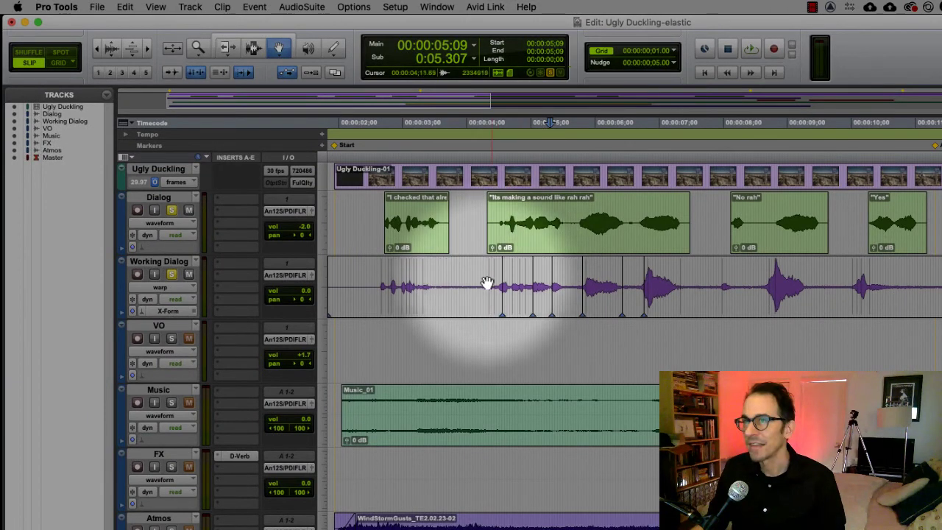
pyautogui.click(464, 302)
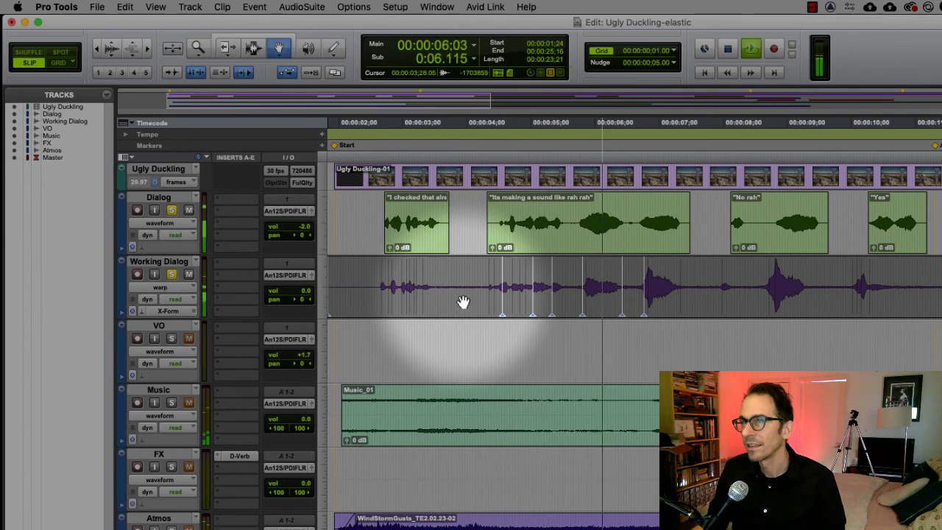
pyautogui.press('space')
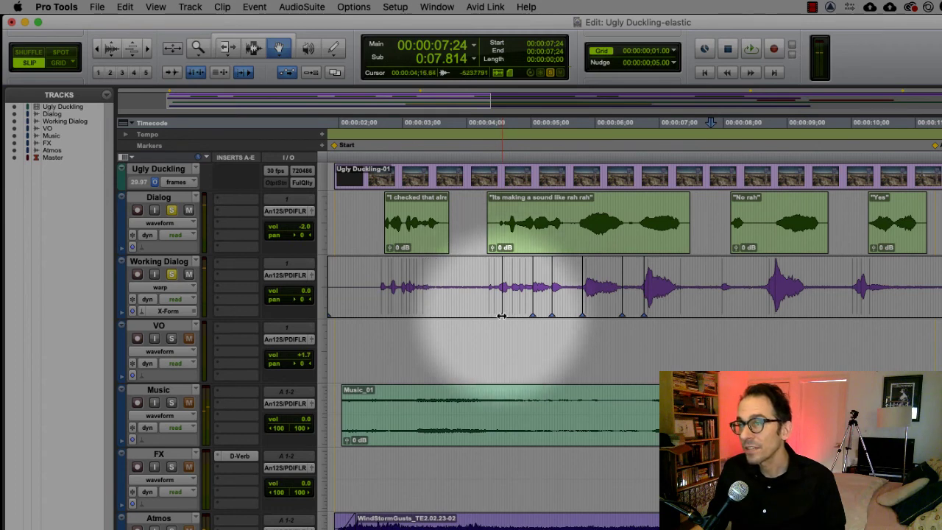
pyautogui.moveTo(504, 307); pyautogui.dragTo(511, 306)
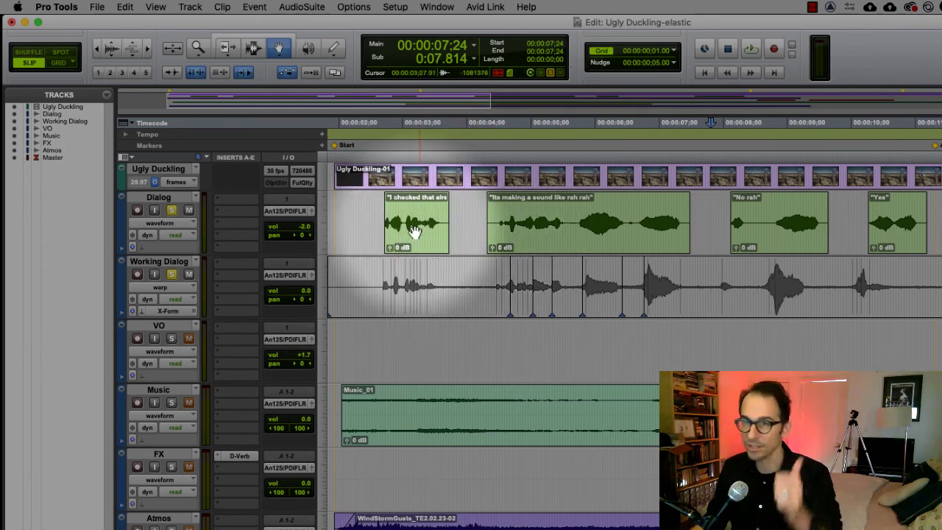
# Step: Switch the Working Dialog track's Elastic Audio plug-in back to Polyphonic and close its settings window
pyautogui.click(185, 313)
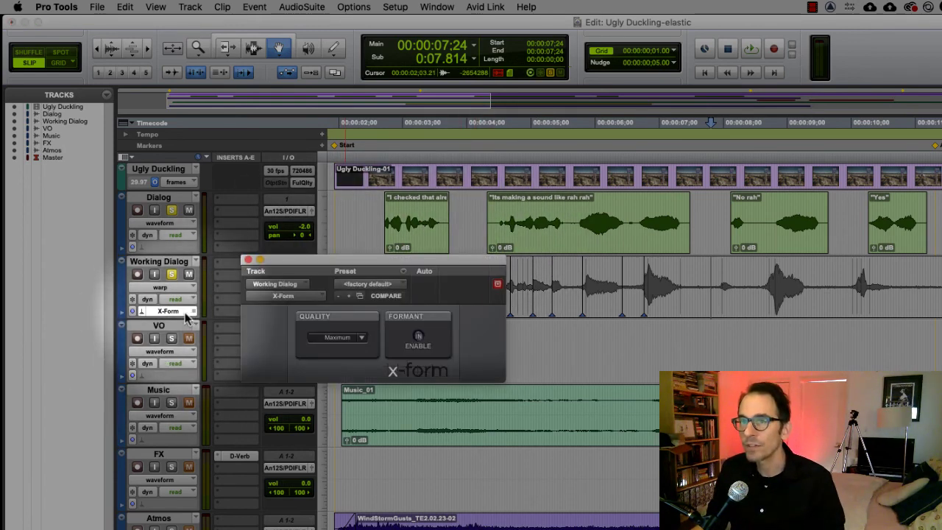
pyautogui.click(321, 296)
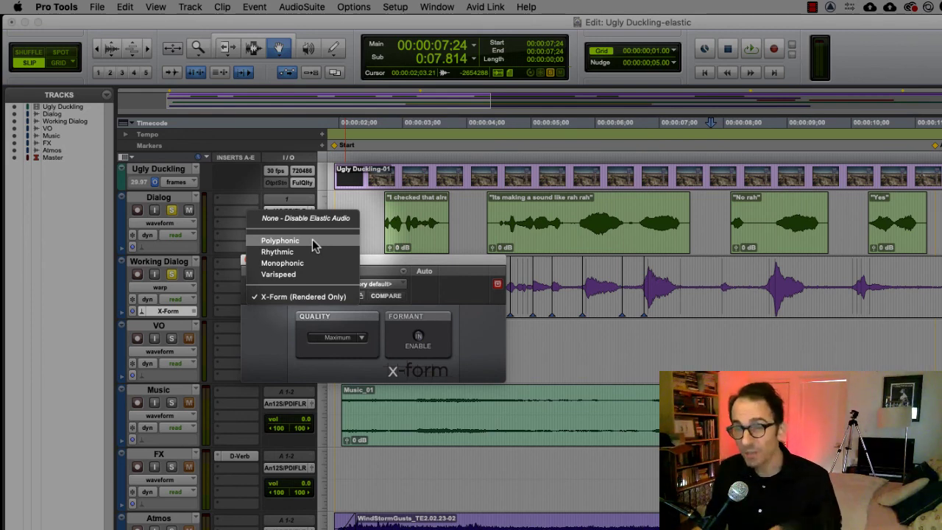
pyautogui.click(312, 241)
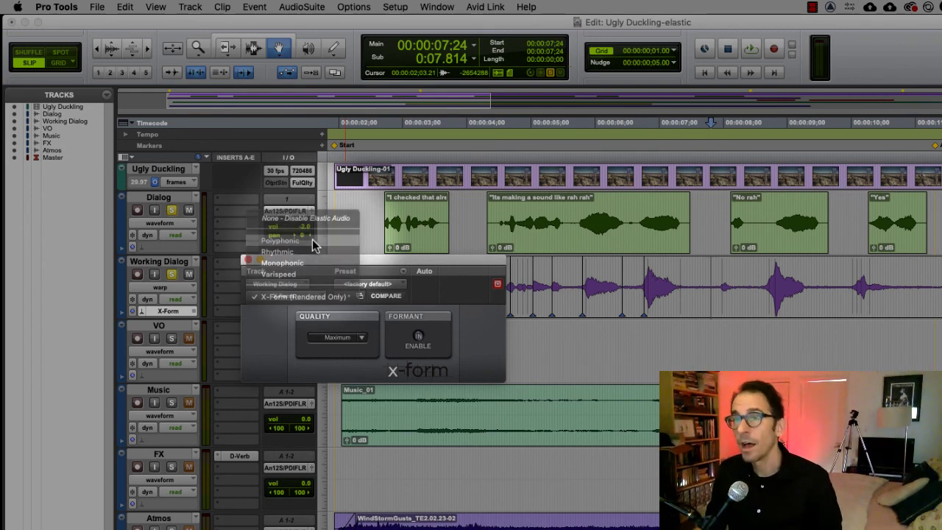
pyautogui.click(246, 260)
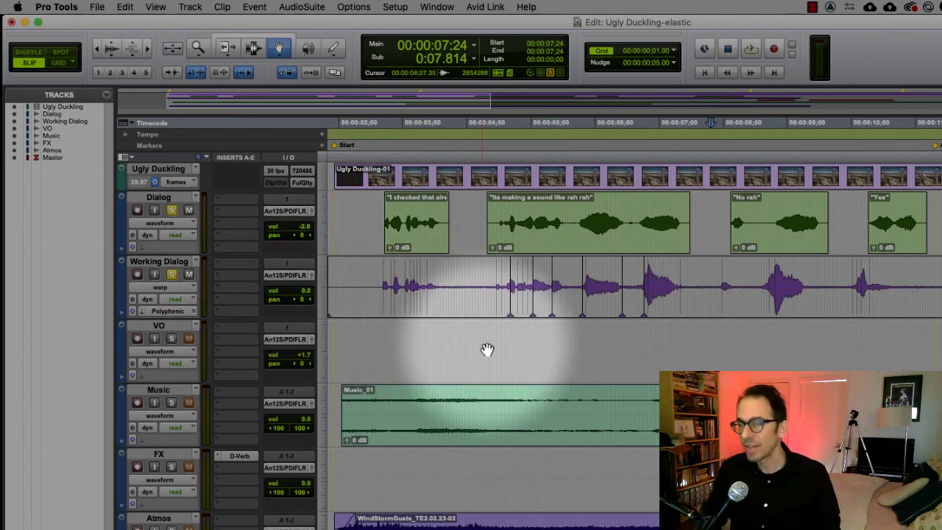